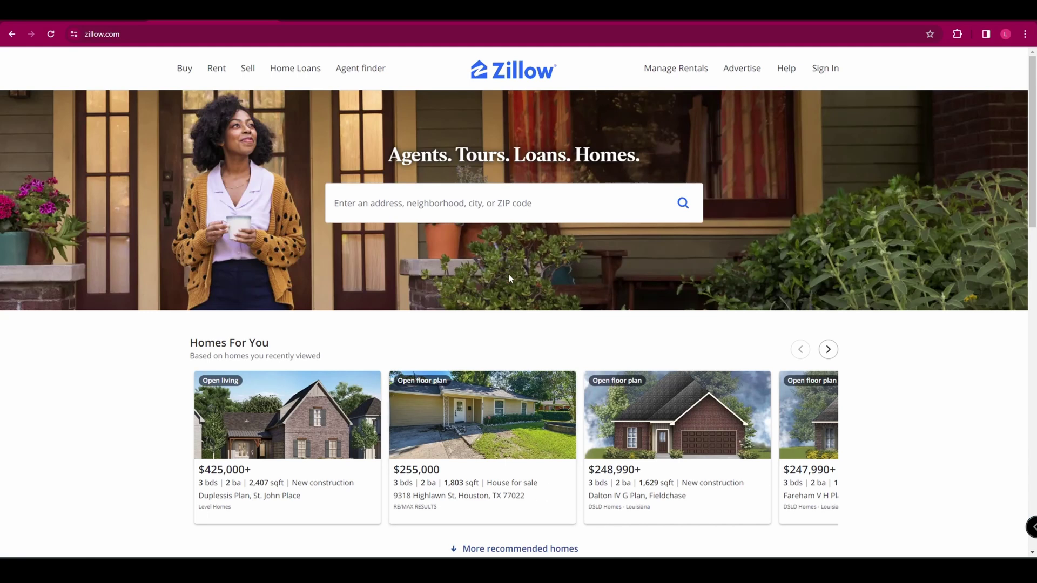
Go to Manage Rentals, choose List your properties for free, and switch to the New account form
left_click(669, 73)
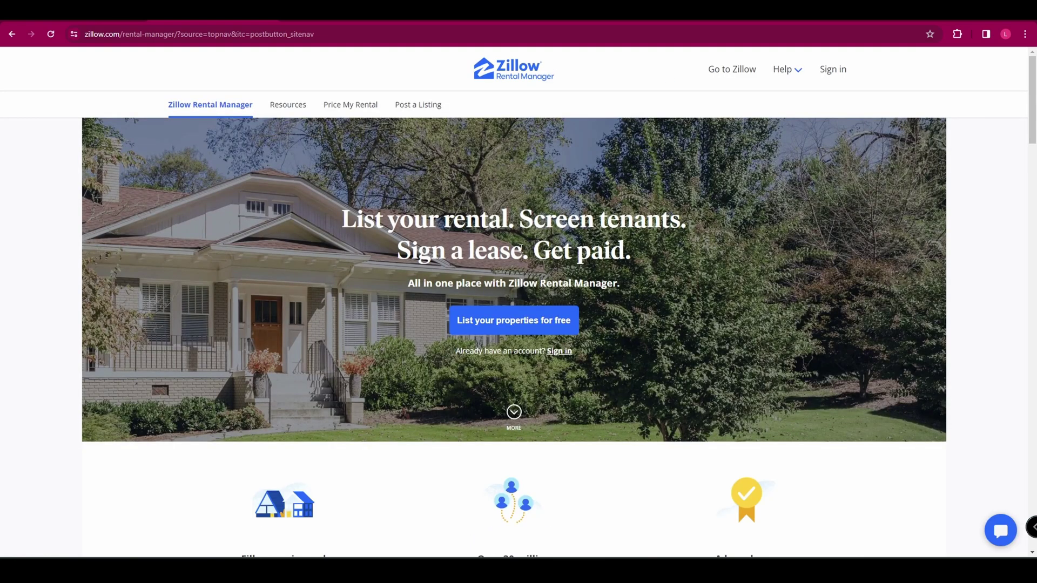
left_click(515, 324)
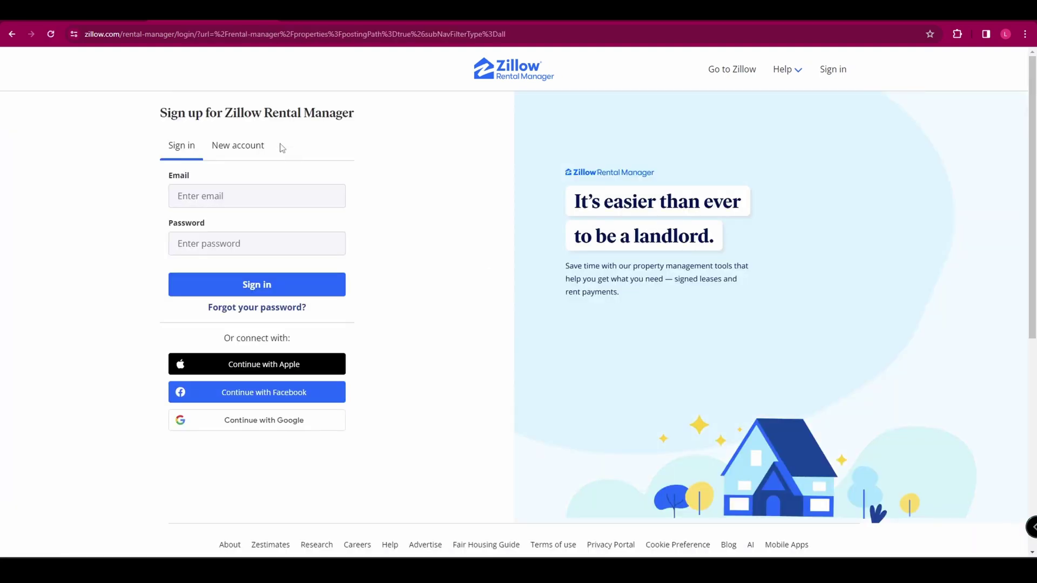
left_click(235, 147)
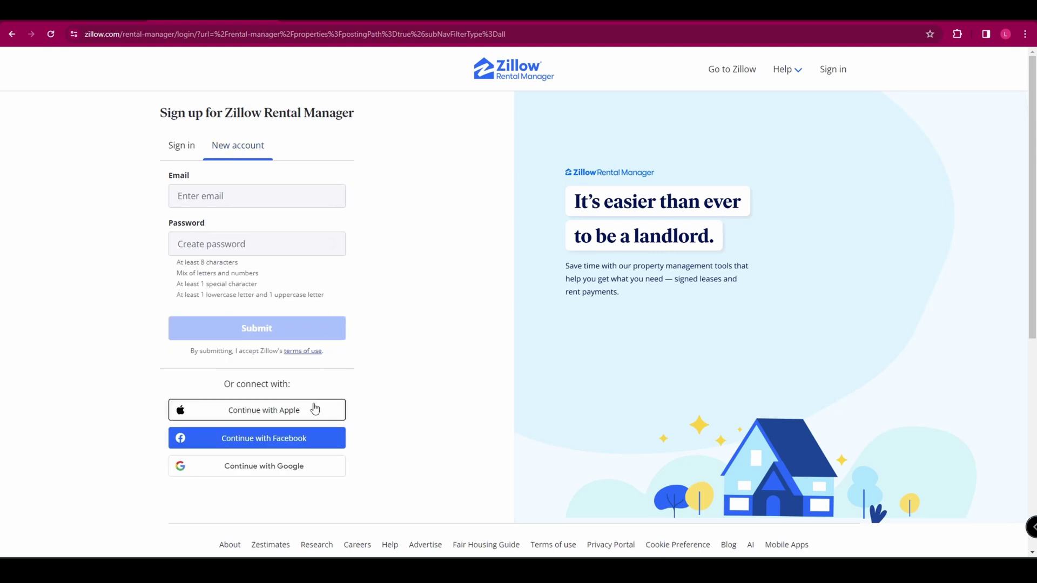
left_click(274, 468)
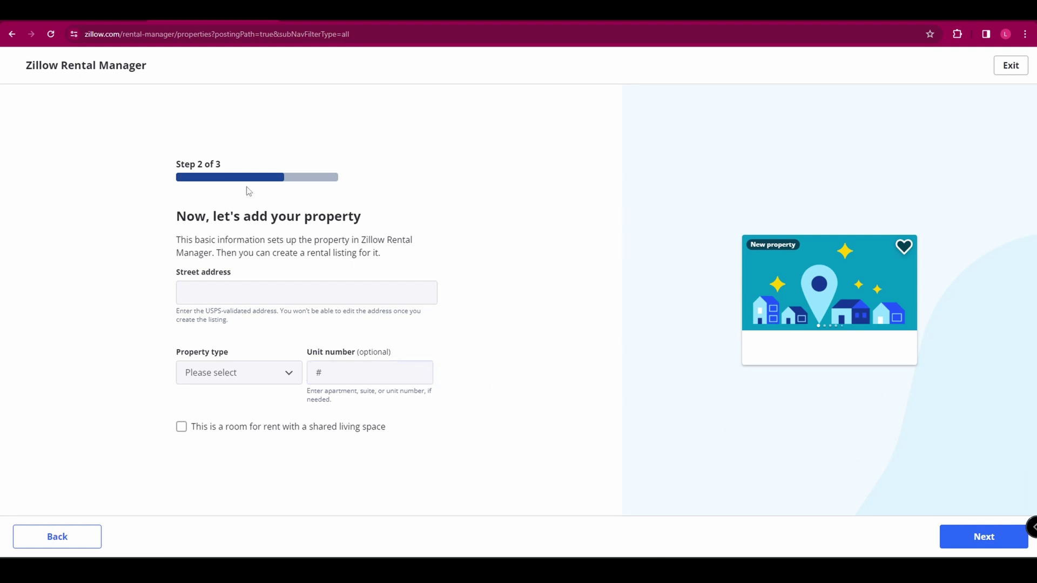
left_click(219, 292)
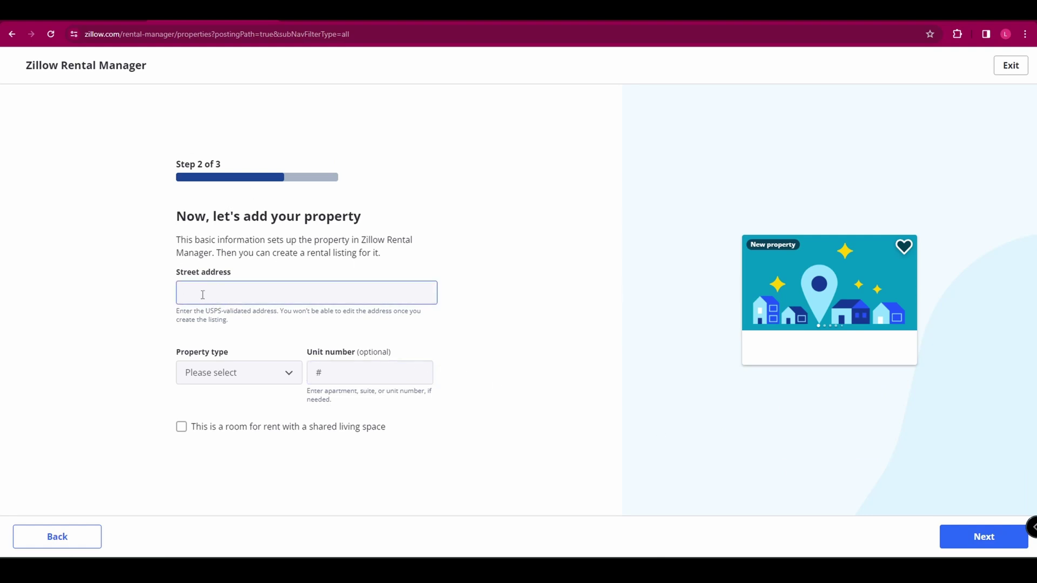
left_click(268, 372)
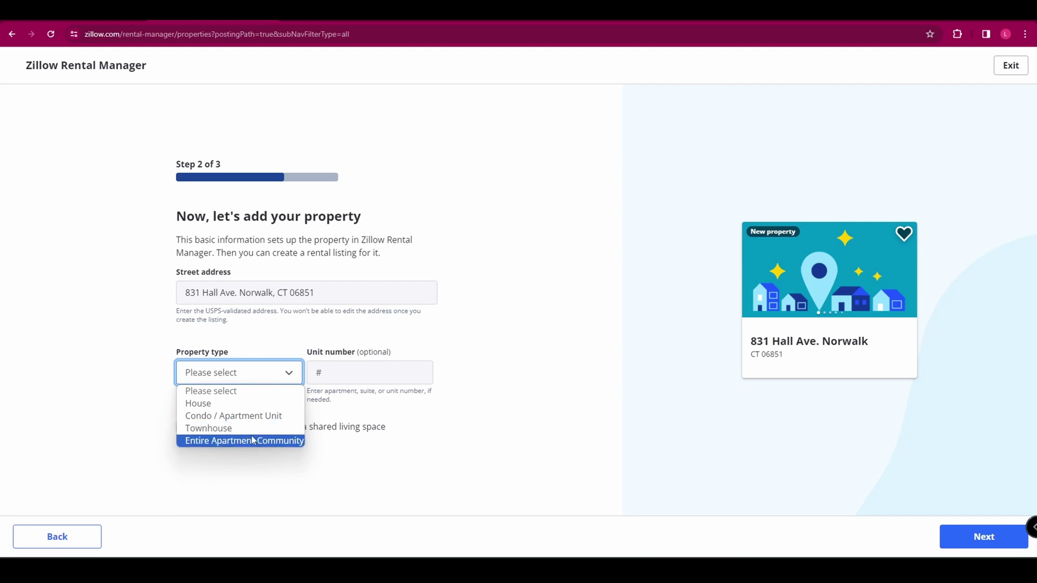
left_click(237, 428)
left_click(344, 373)
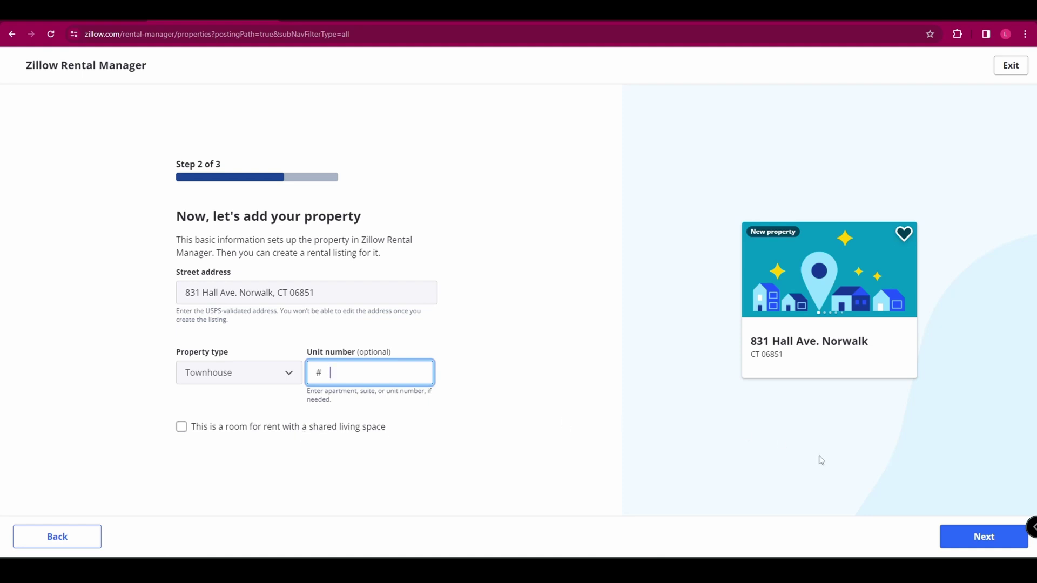
left_click(958, 538)
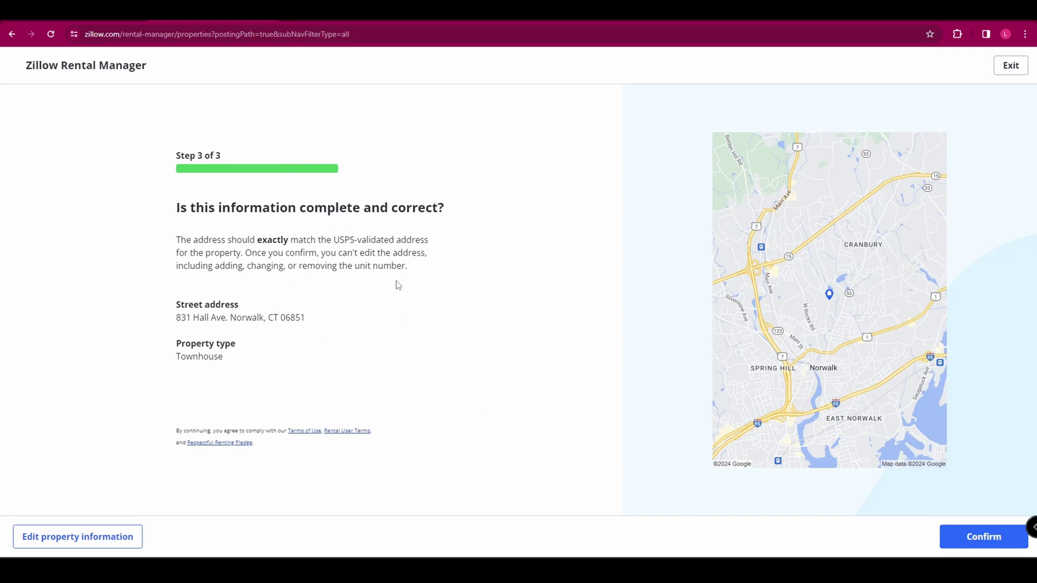
Confirm the property, start a rental listing for it, and save and exit the draft
left_click(987, 543)
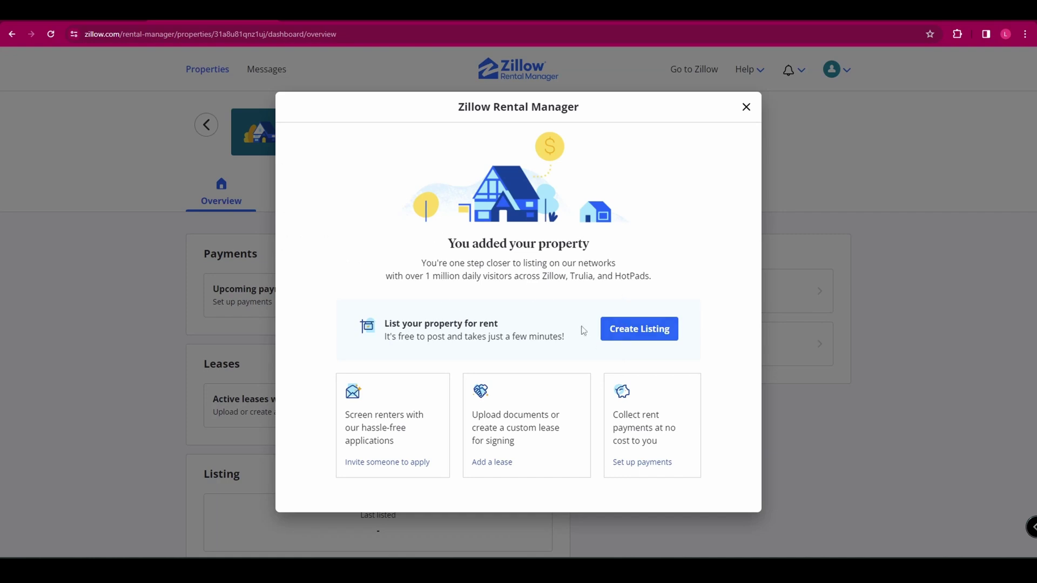
left_click(624, 332)
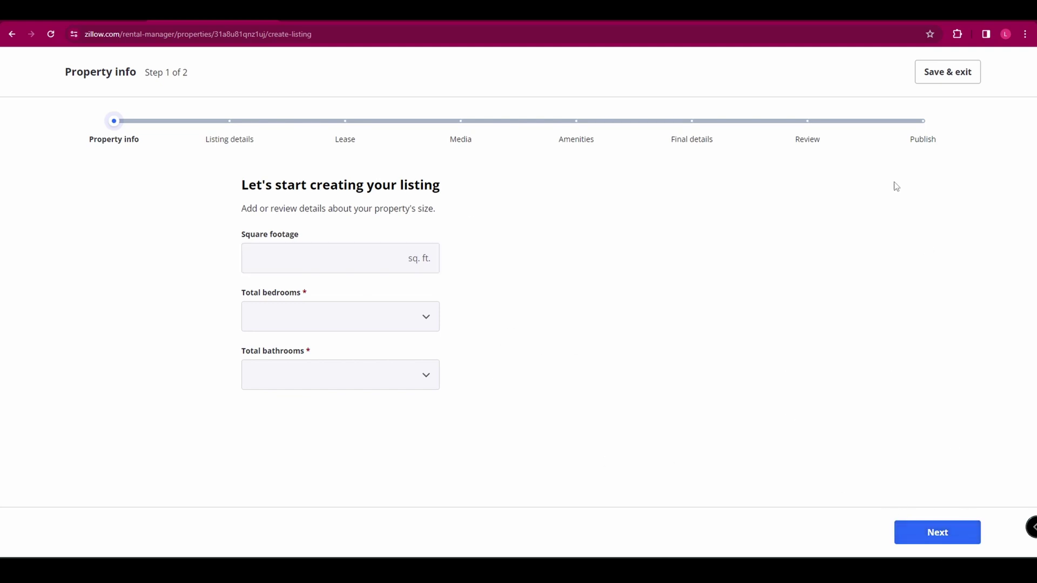
left_click(943, 80)
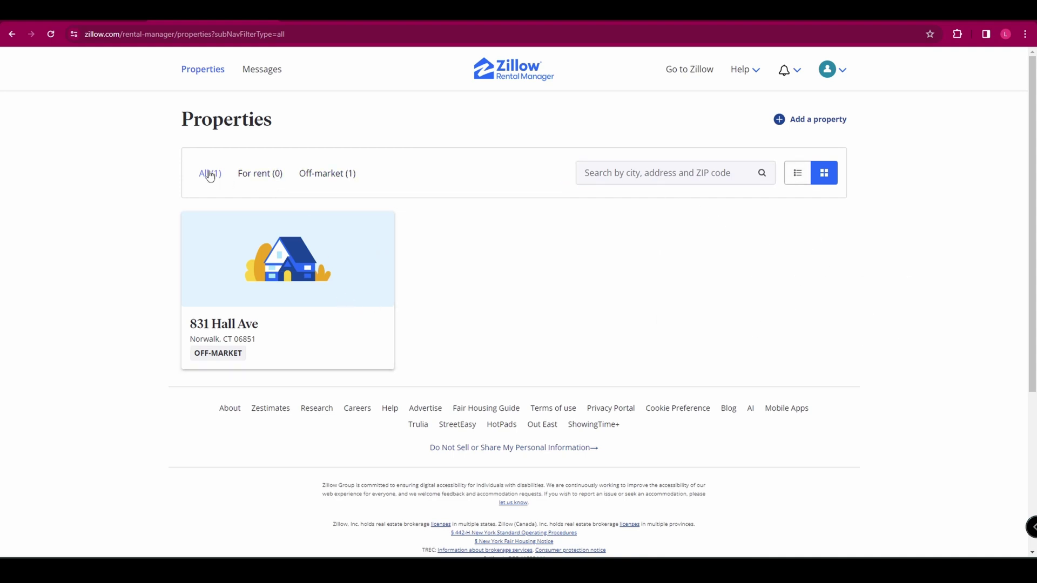
left_click(268, 182)
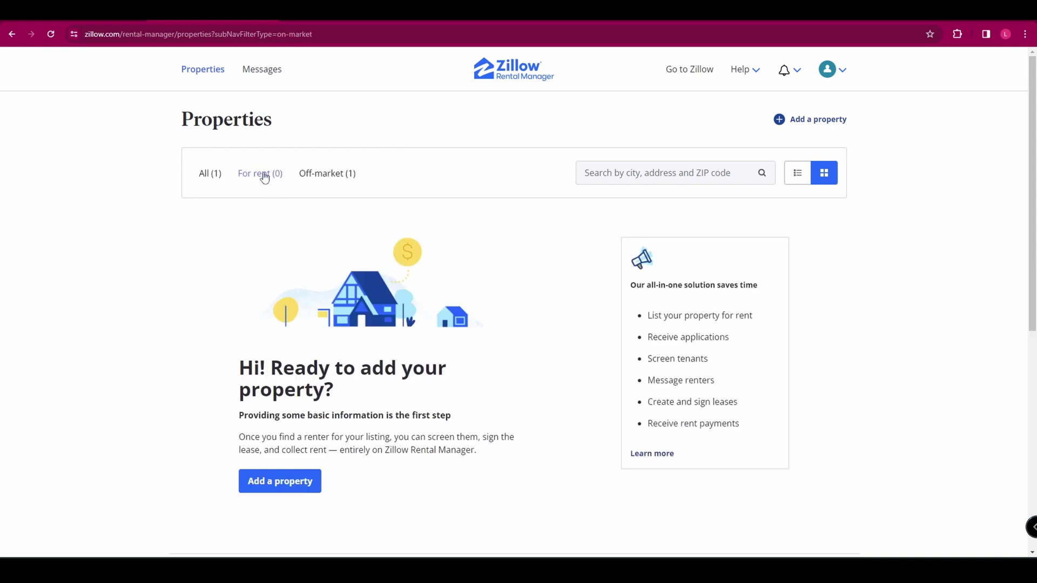
left_click(315, 185)
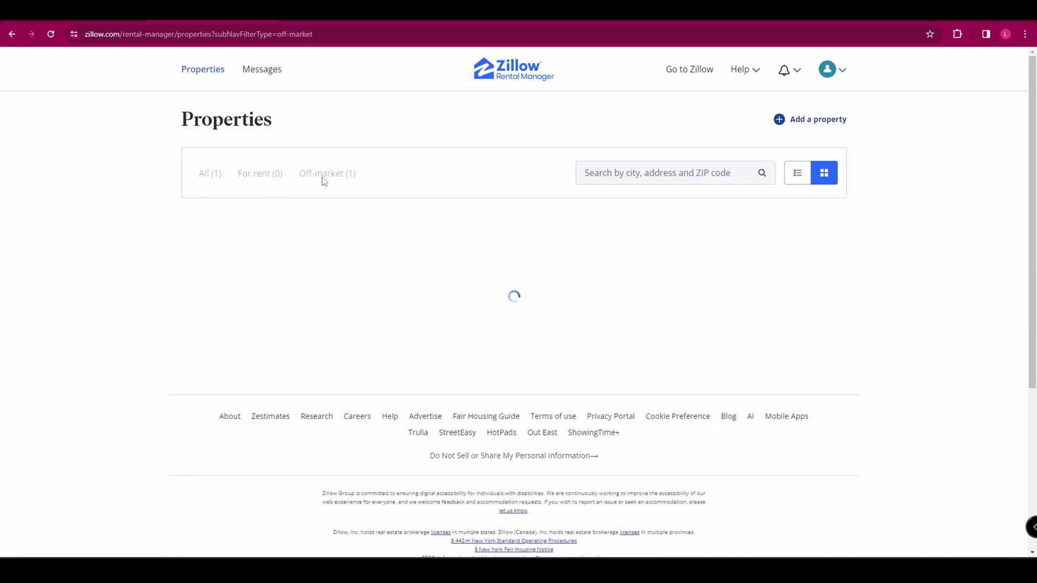
left_click(304, 289)
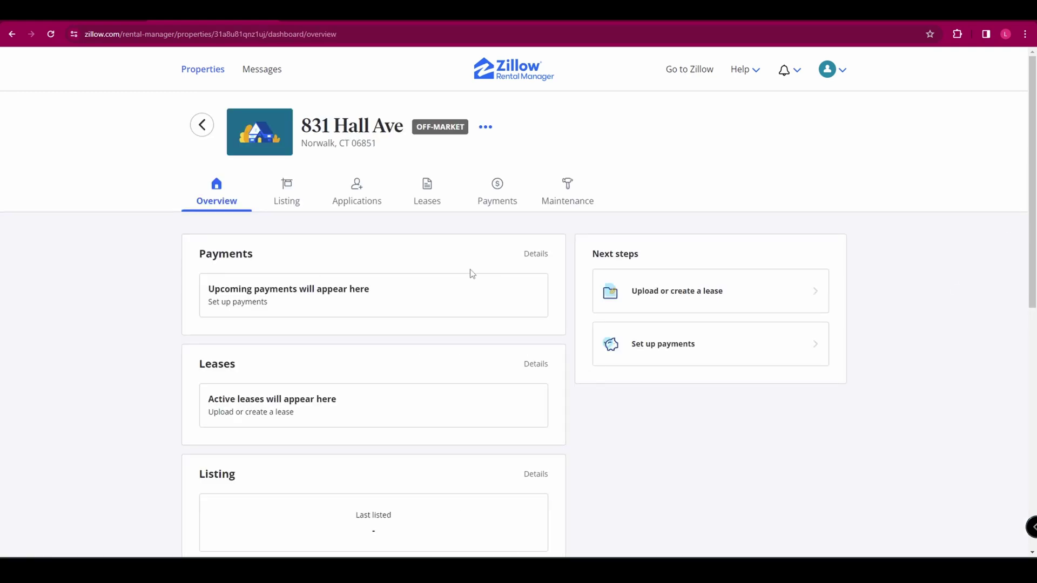
Browse the property's Listing and Applications pages, then go to the Leases section
left_click(289, 194)
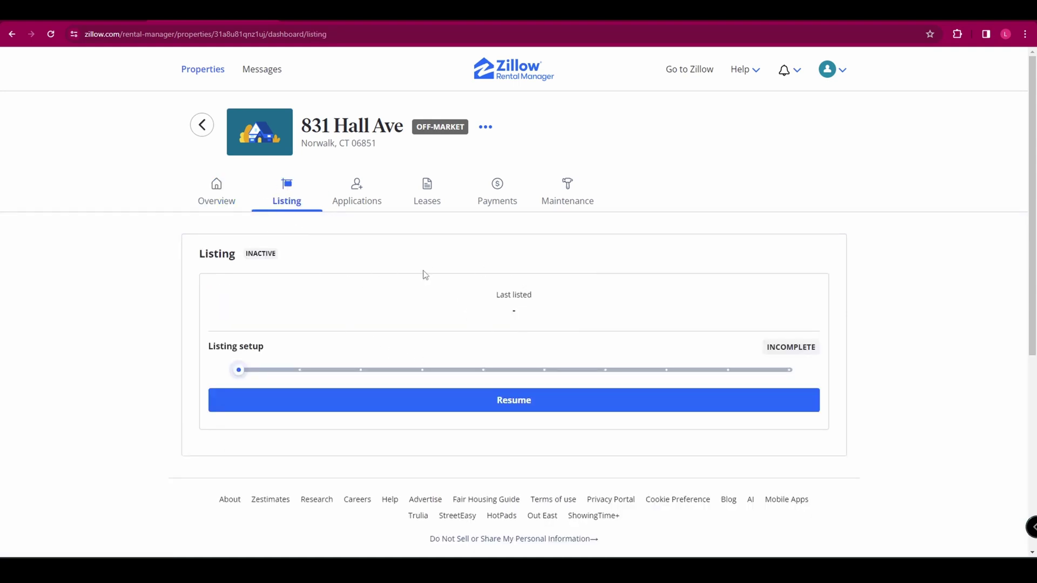
left_click(362, 202)
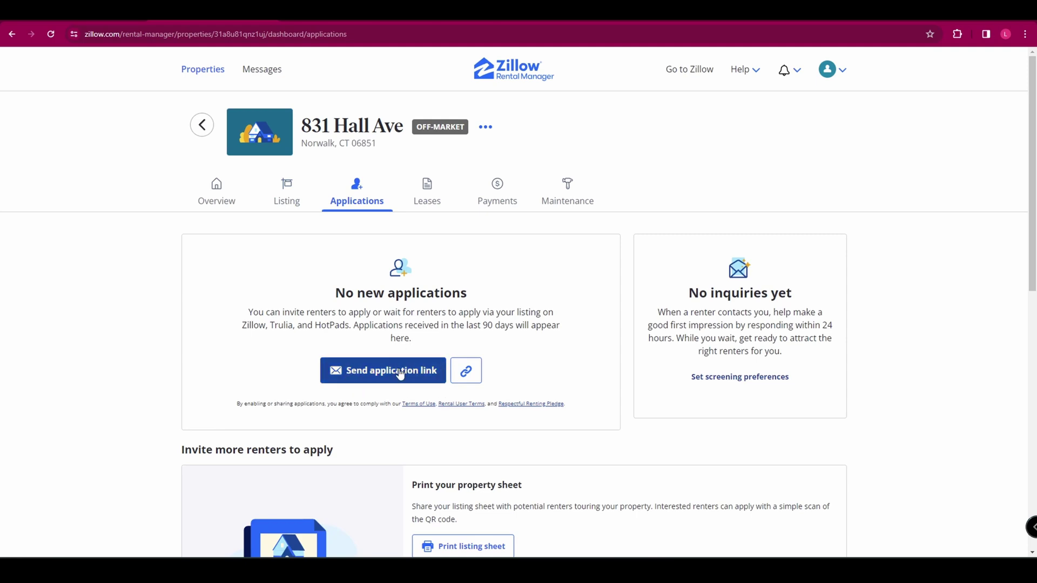
scroll(439, 303, "down", 5)
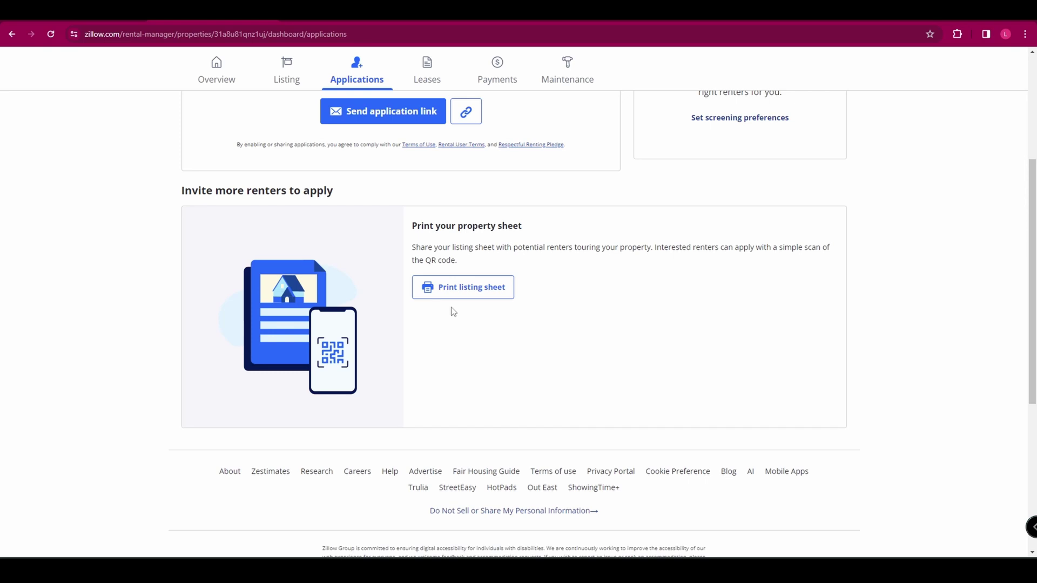
scroll(428, 194, "up", 5)
left_click(428, 195)
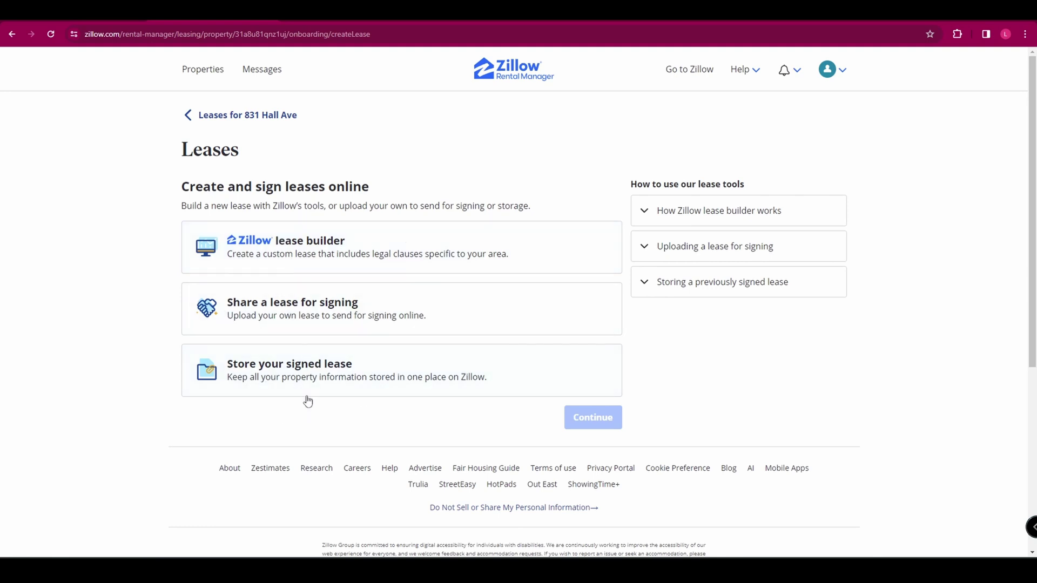
Choose Zillow's lease builder and fill in the landlord details and managing agent question
left_click(262, 246)
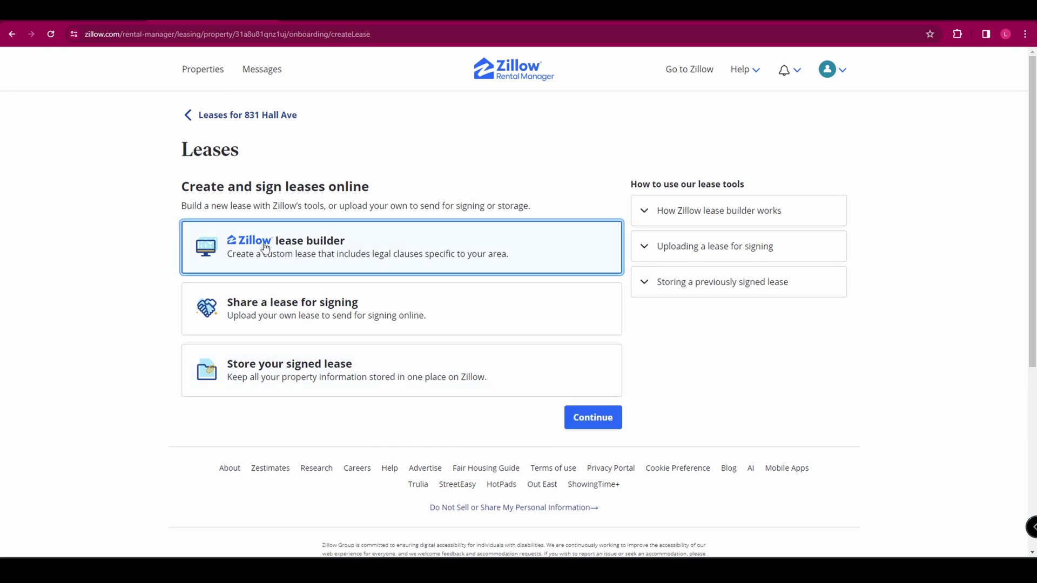
left_click(586, 422)
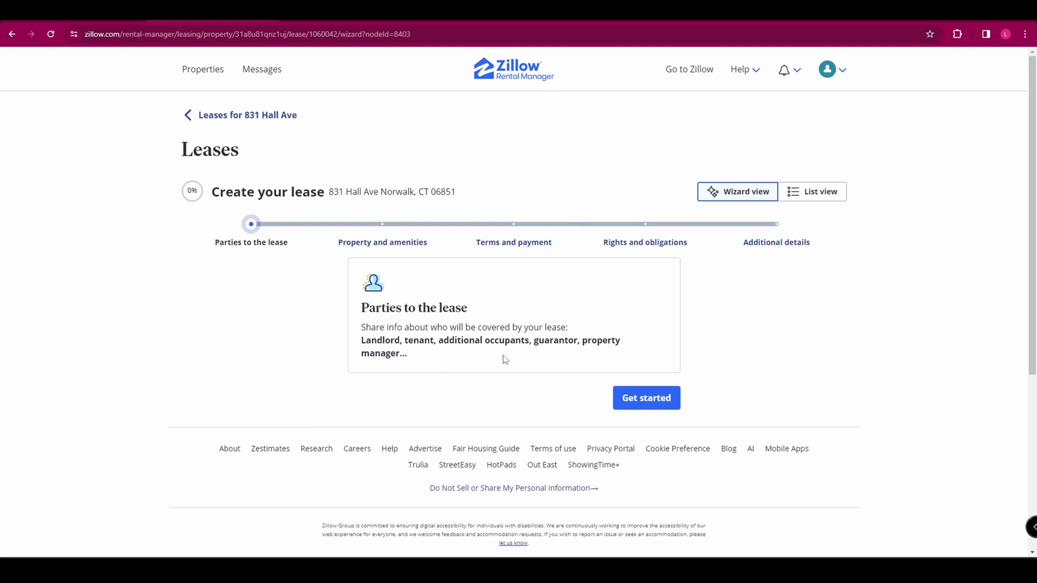
left_click(653, 411)
left_click(459, 295)
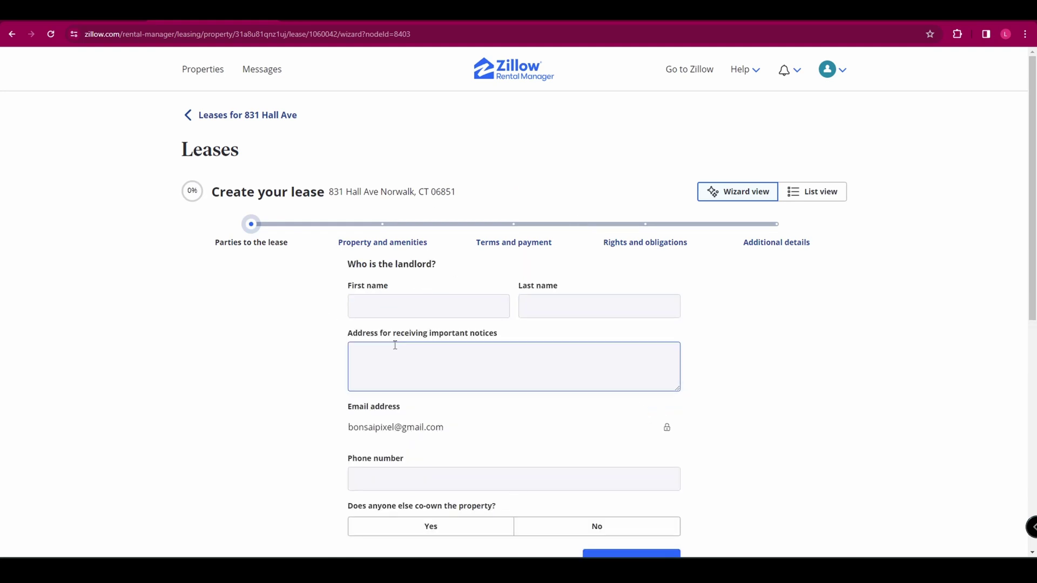
scroll(389, 324, "down", 3)
left_click(624, 398)
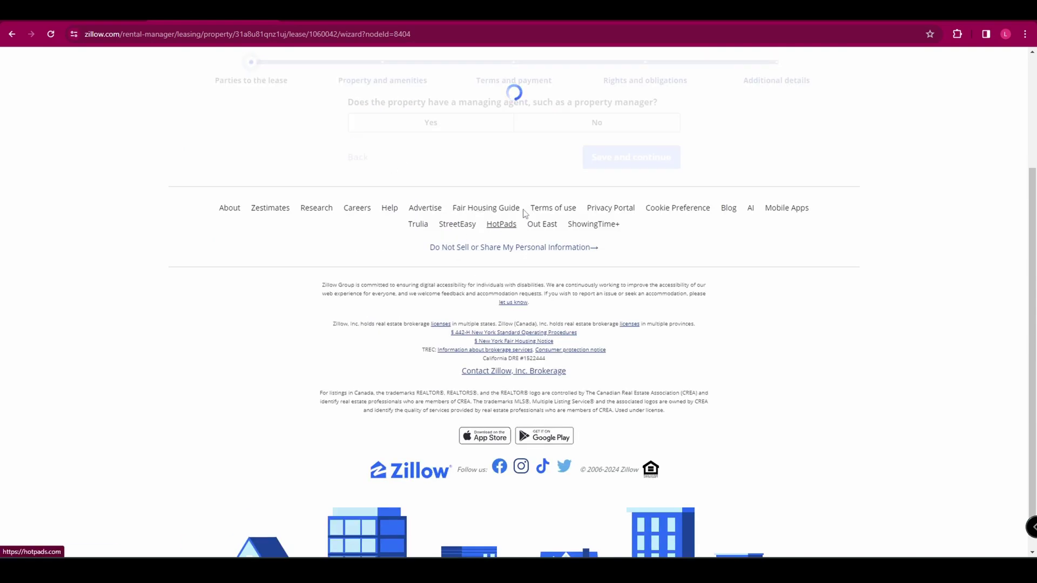
left_click(629, 157)
scroll(390, 275, "up", 3)
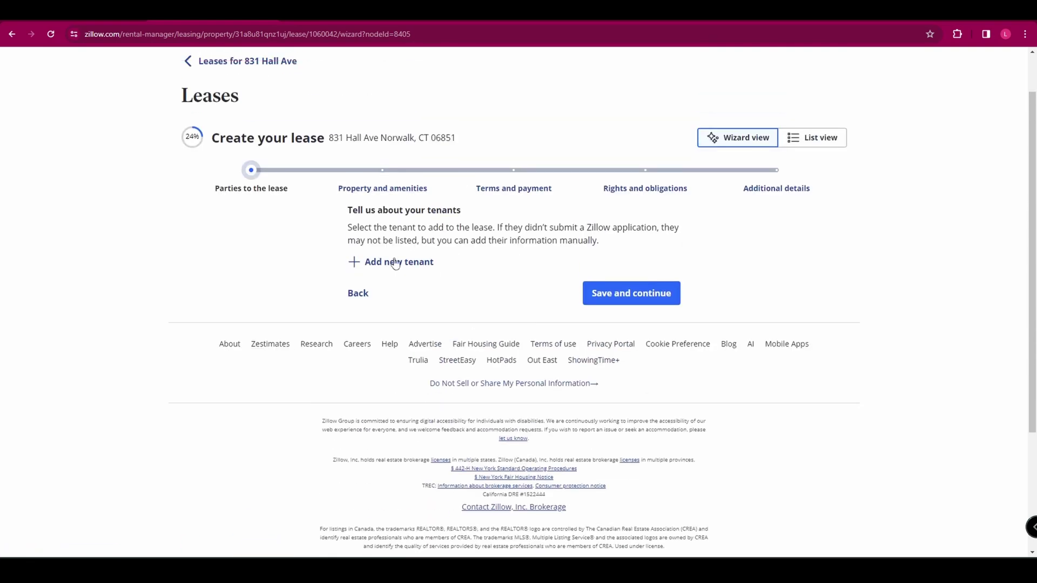
Add a tenant to the lease and mark the property as a single-family home
left_click(359, 265)
scroll(444, 257, "down", 5)
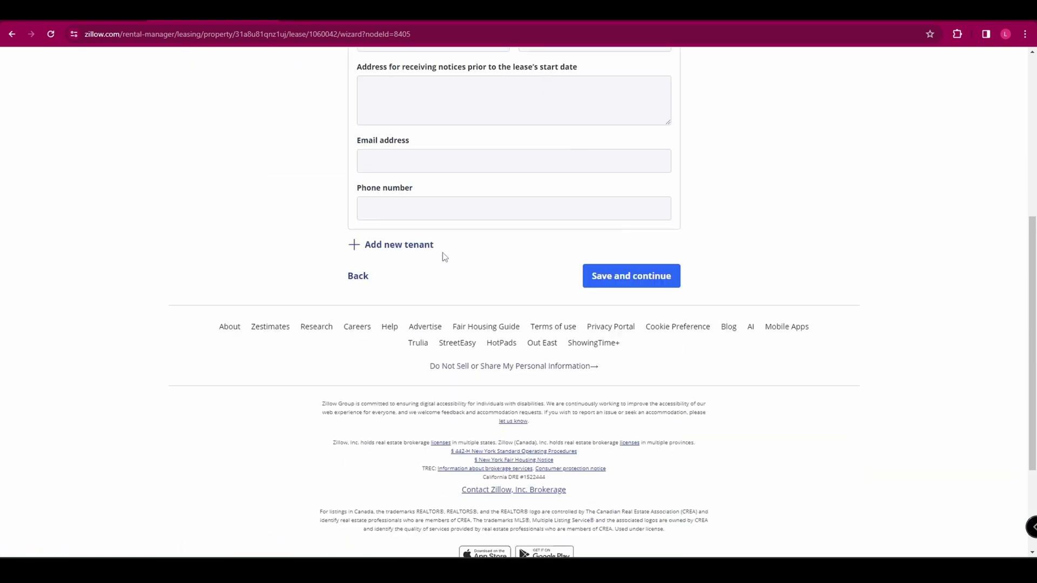
scroll(427, 216, "down", 2)
key("Return")
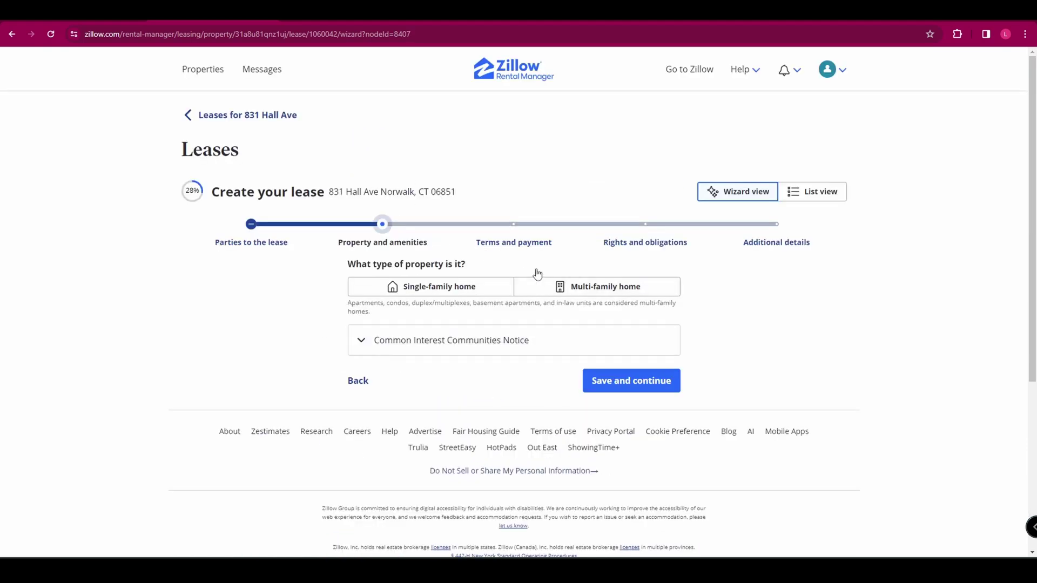
left_click(470, 290)
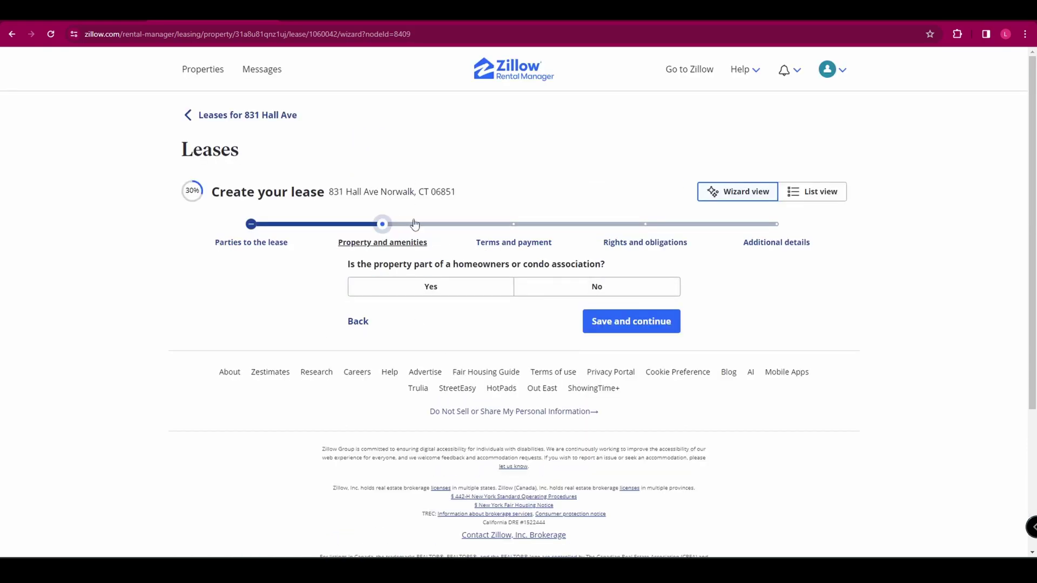
In Terms and payment, set a month-to-month lease term and save
left_click(512, 228)
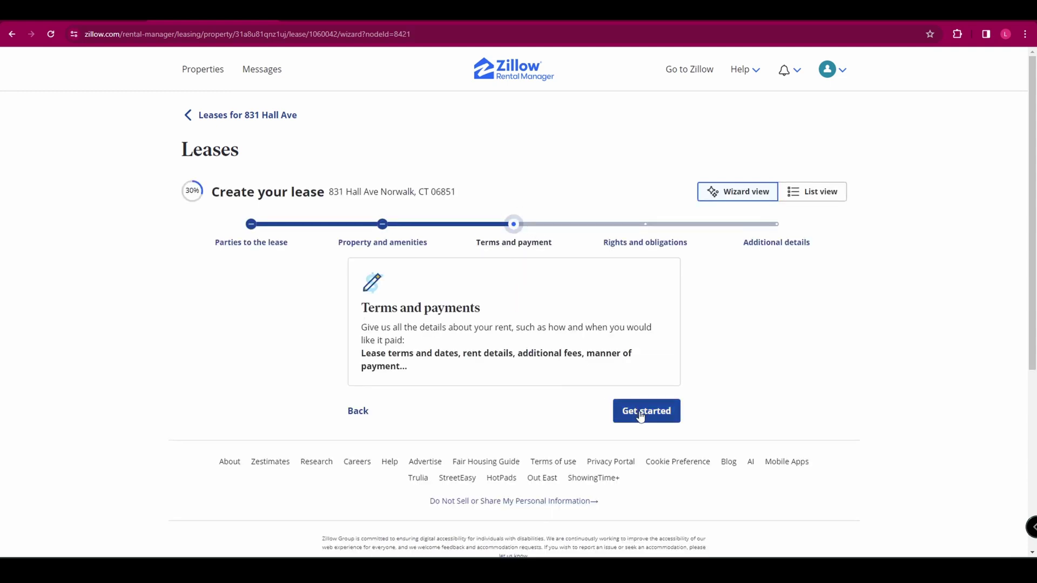
left_click(641, 415)
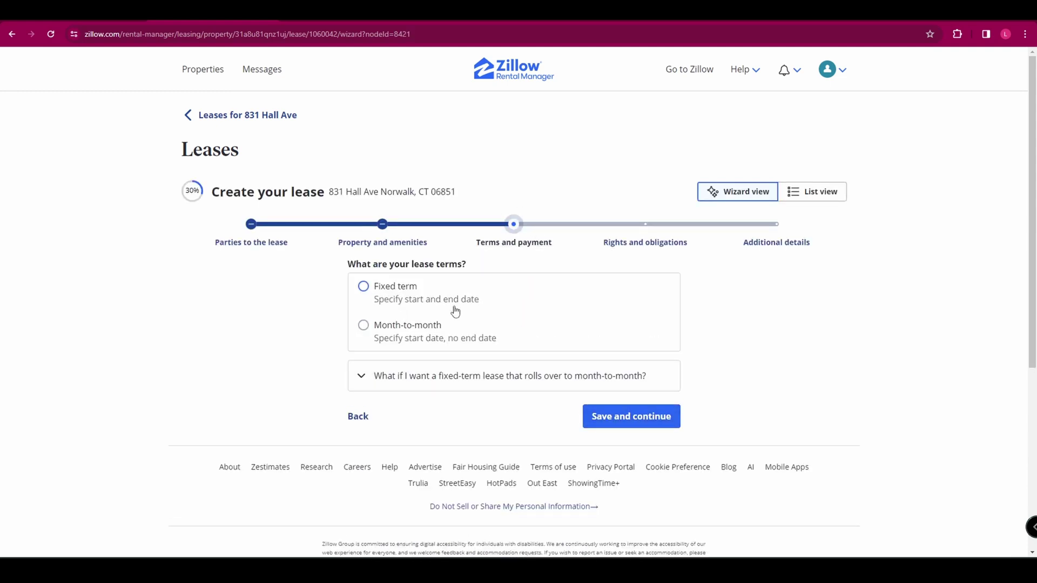
left_click(363, 325)
left_click(613, 417)
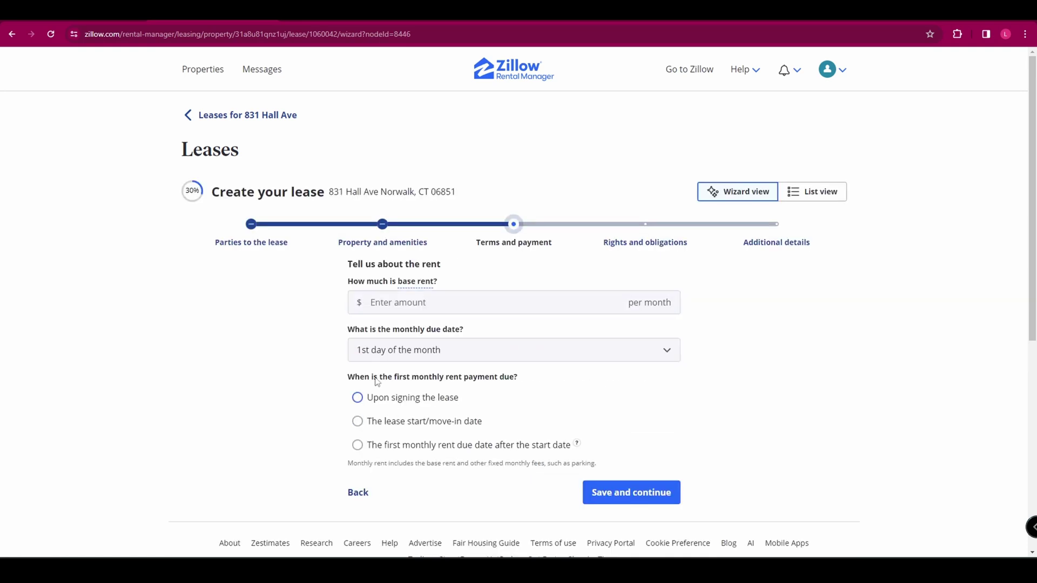
Save through the Rights and obligations questions, begin Additional details, then exit to Properties
left_click(634, 244)
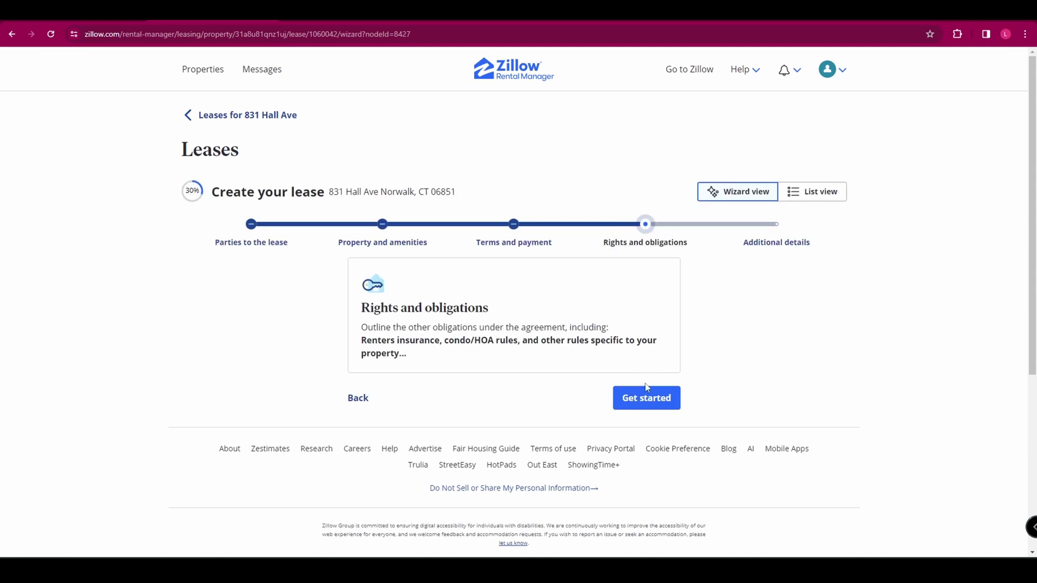
left_click(646, 398)
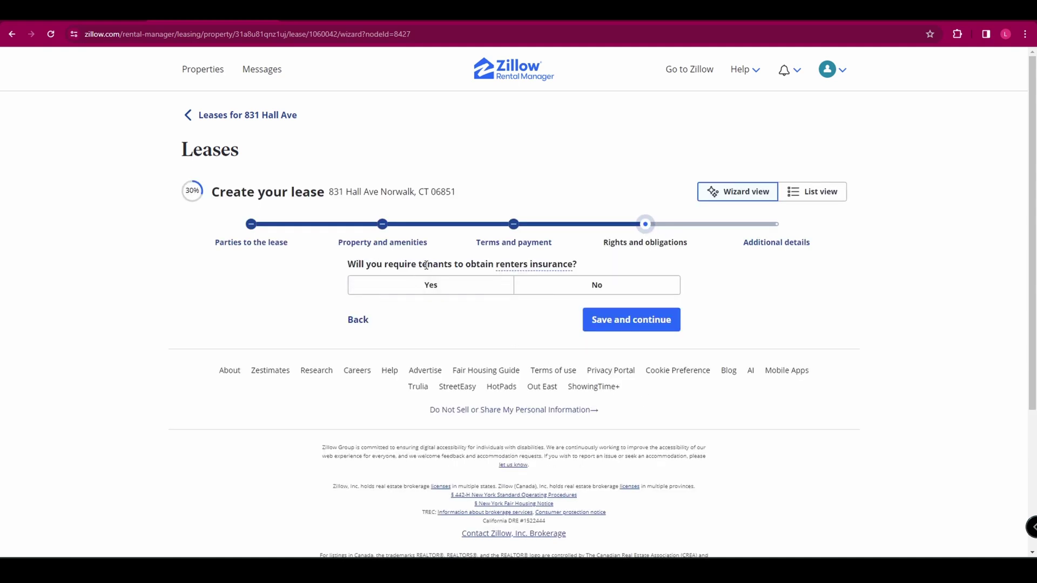
left_click(614, 316)
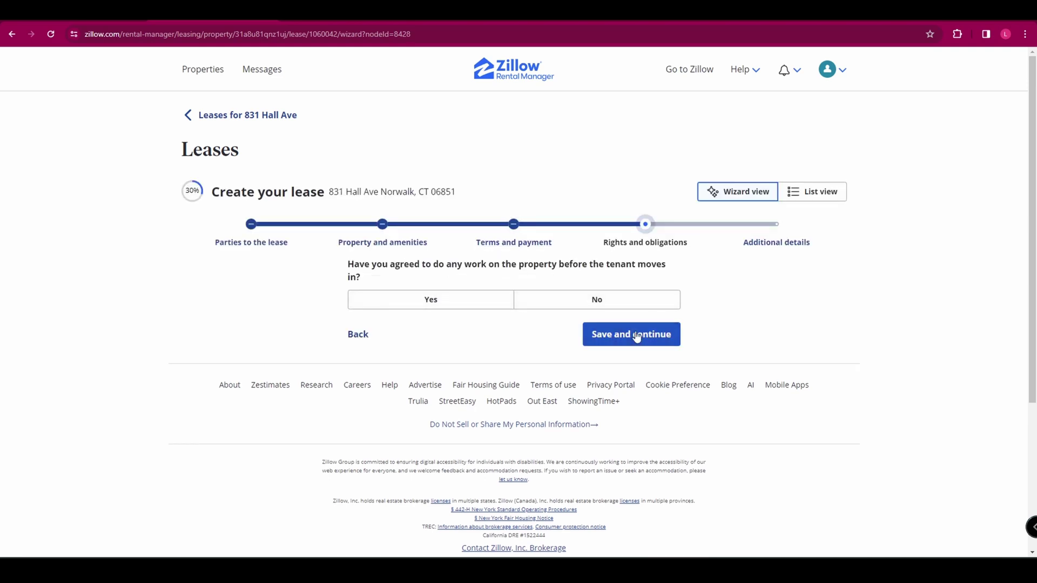
left_click(642, 335)
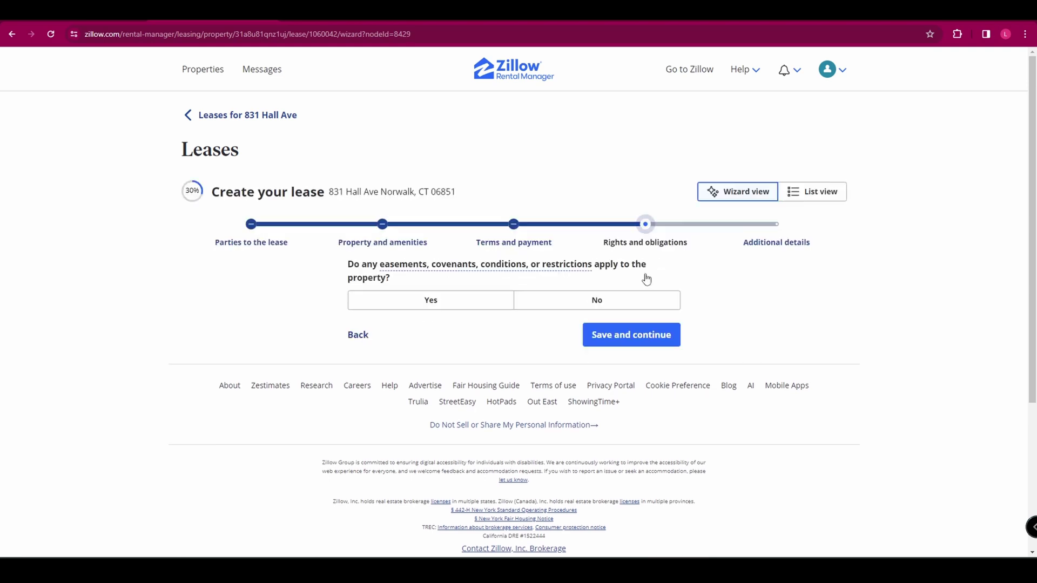
left_click(795, 244)
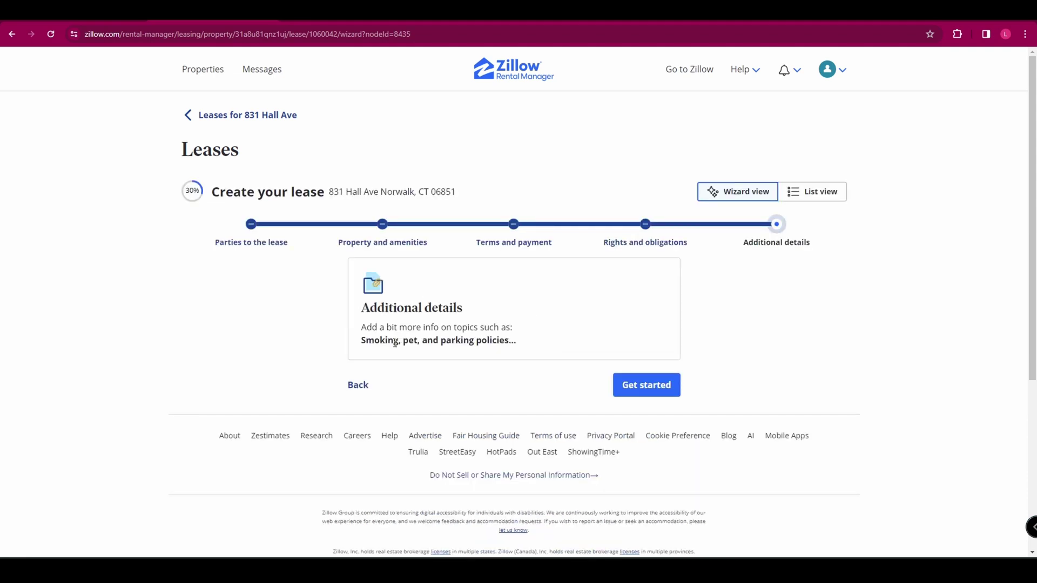
left_click(617, 384)
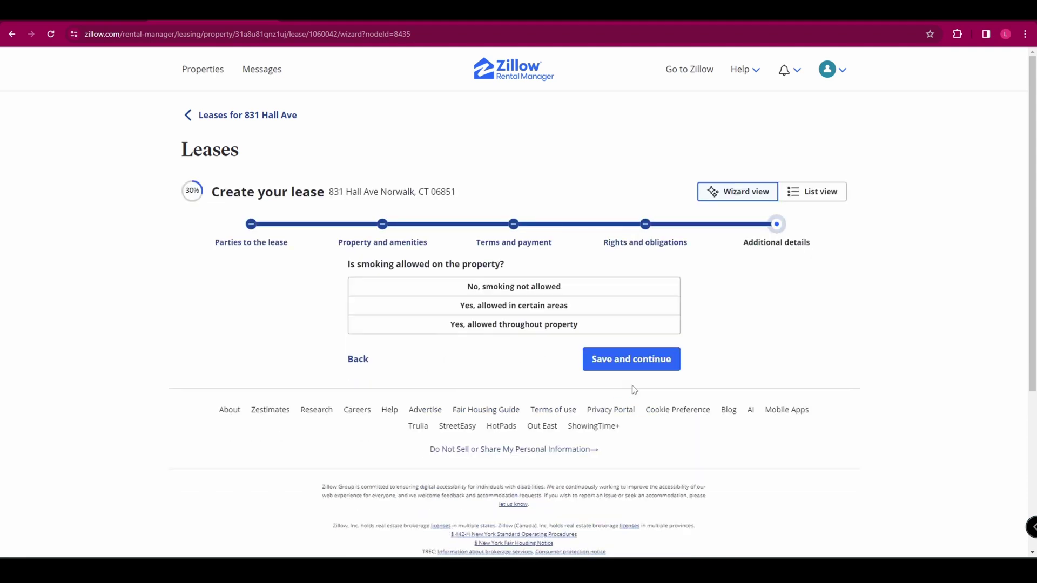
left_click(204, 70)
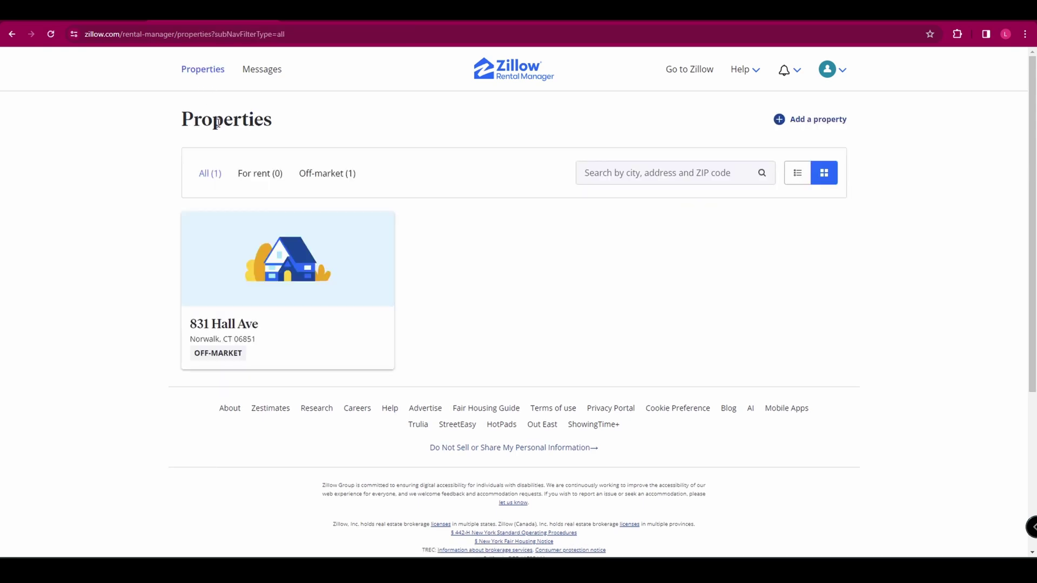
left_click(302, 238)
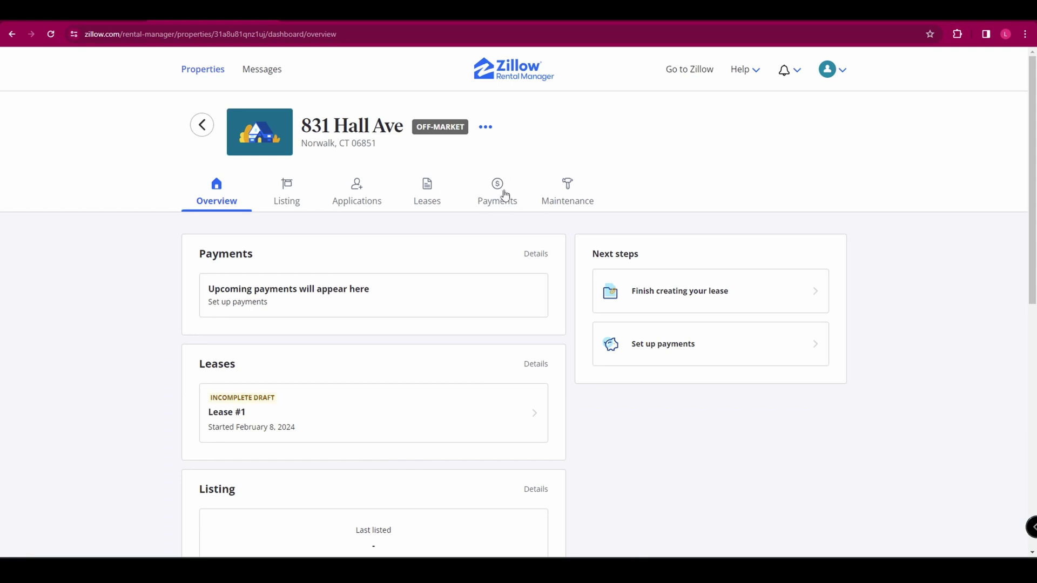
left_click(506, 195)
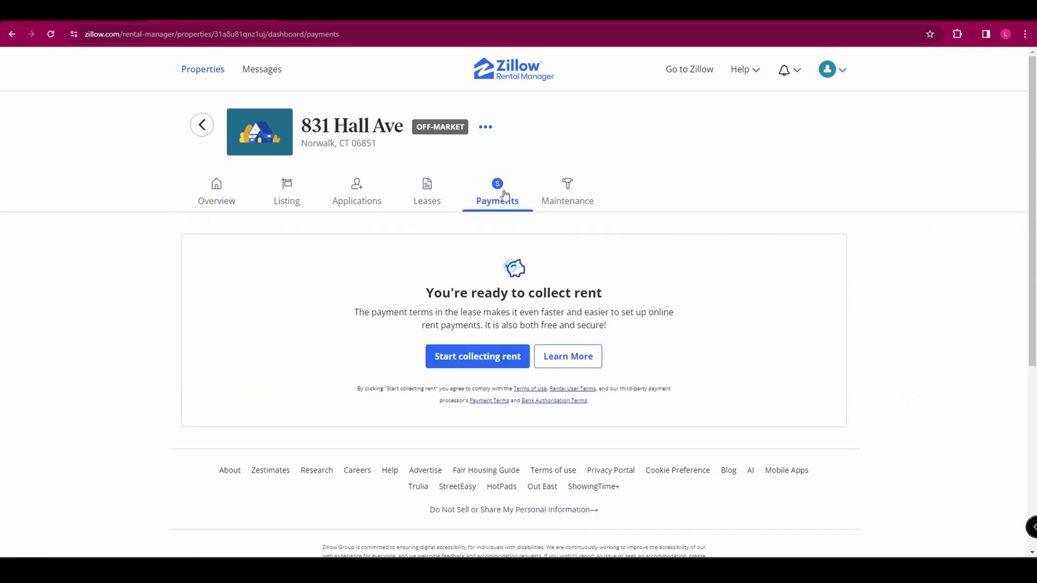
left_click(496, 363)
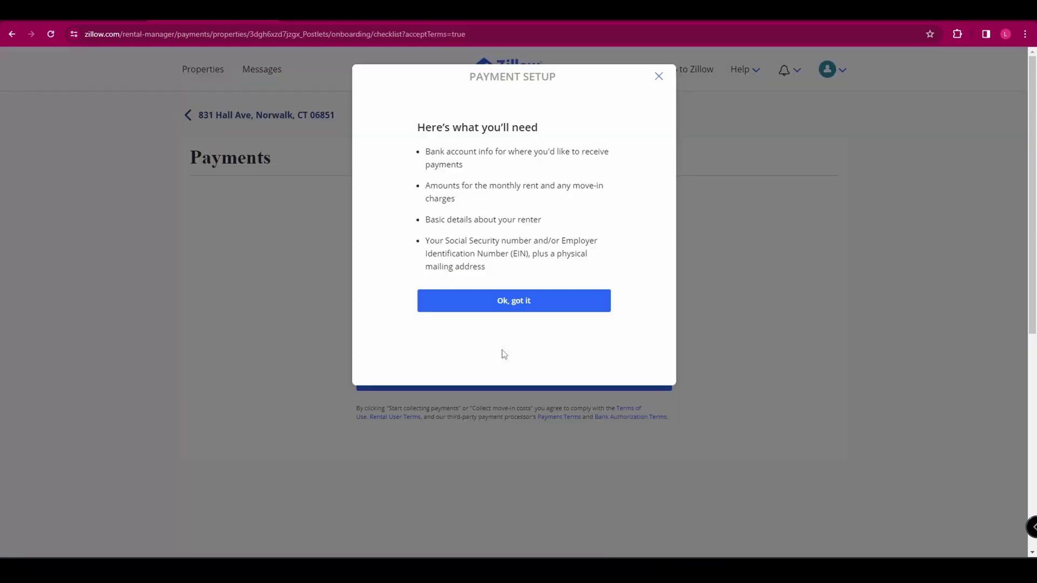
left_click(500, 301)
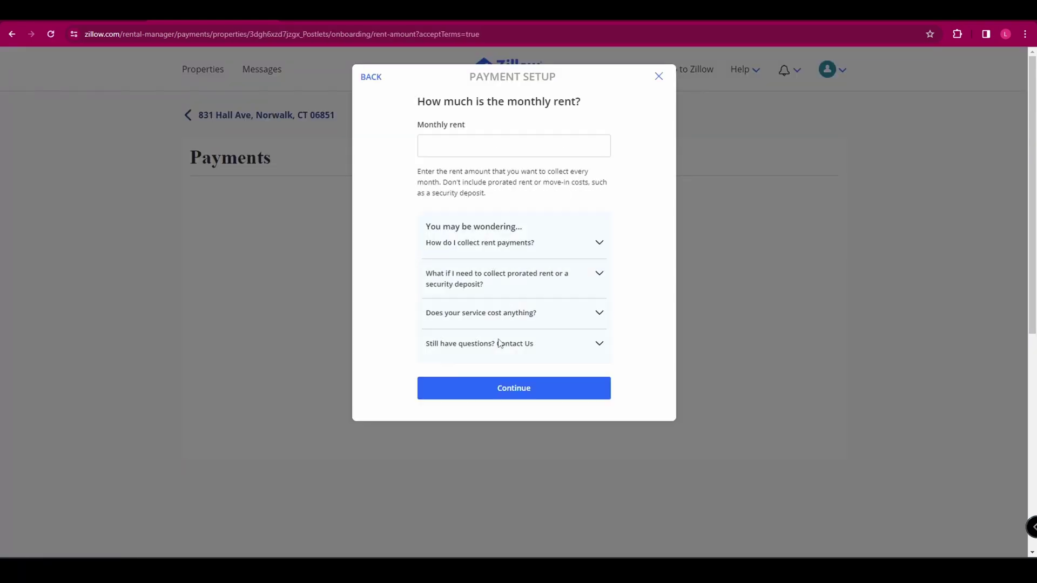
left_click(501, 389)
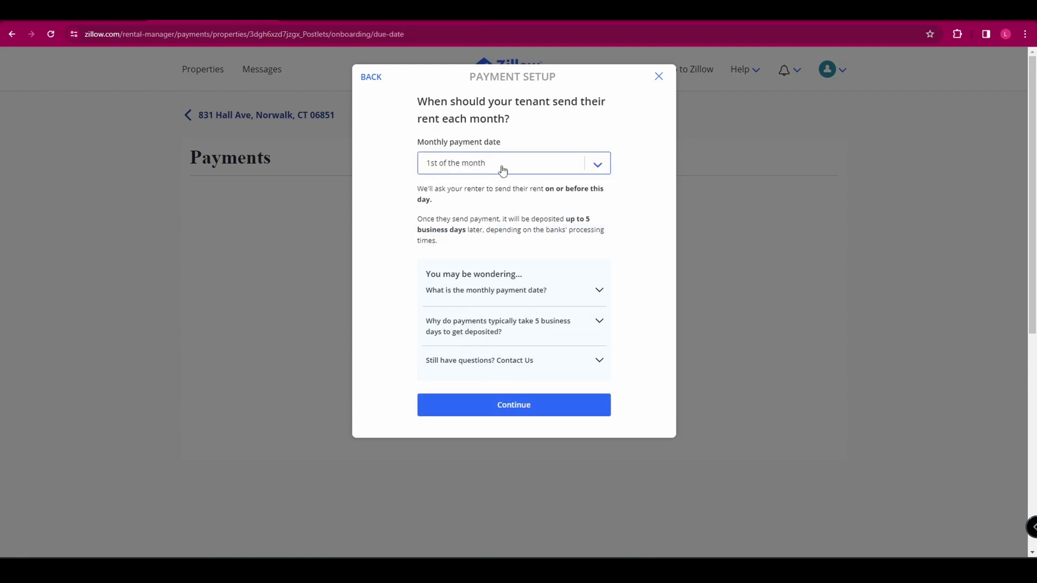
Make rent month-to-month with no end, declining security deposit and other move-in costs
left_click(502, 403)
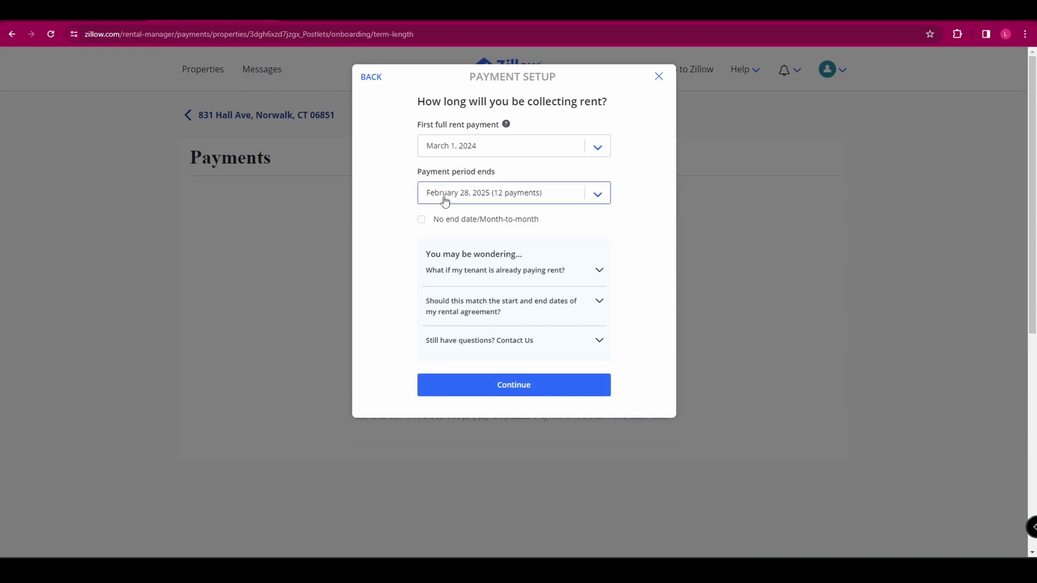
left_click(498, 226)
left_click(489, 384)
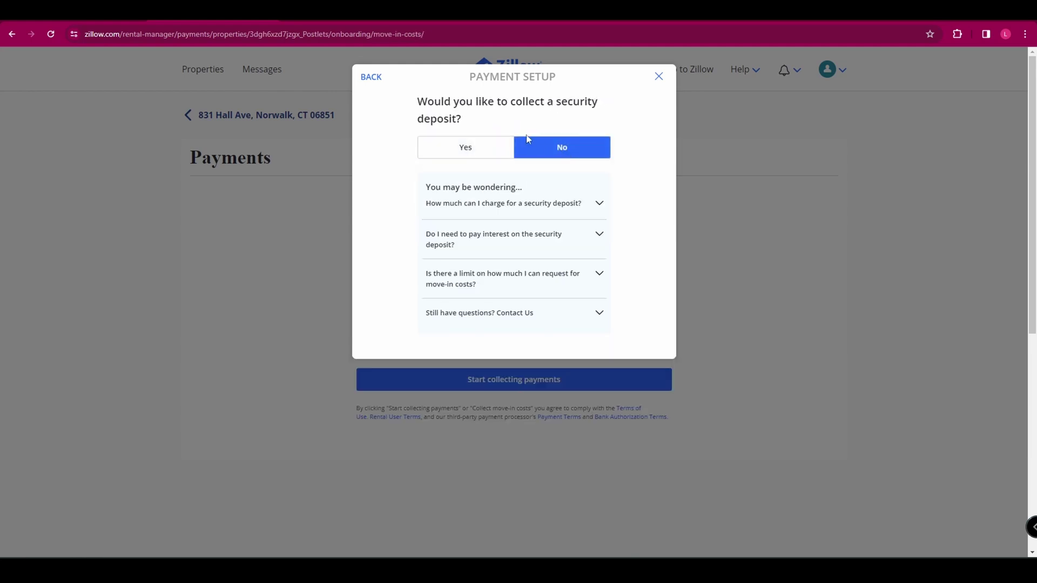
left_click(536, 152)
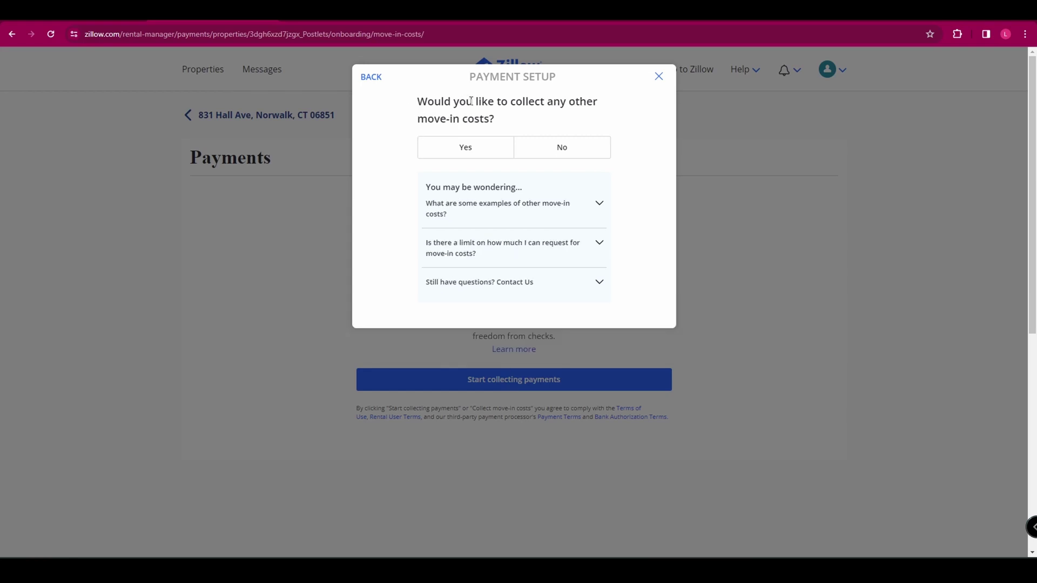
left_click(560, 148)
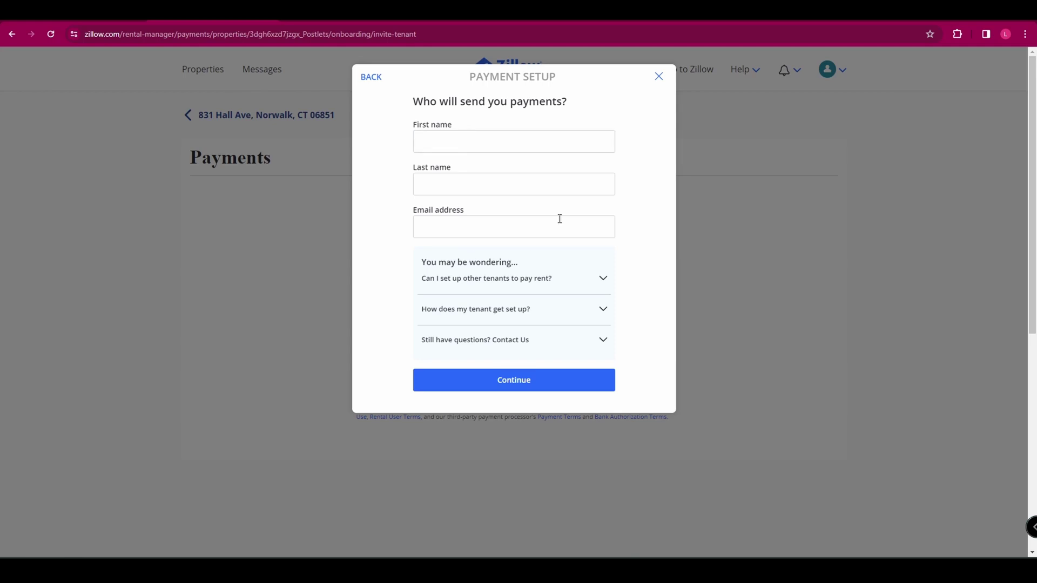
left_click(518, 384)
Choose individual tax verification and continue to the individual tax information form
left_click(456, 141)
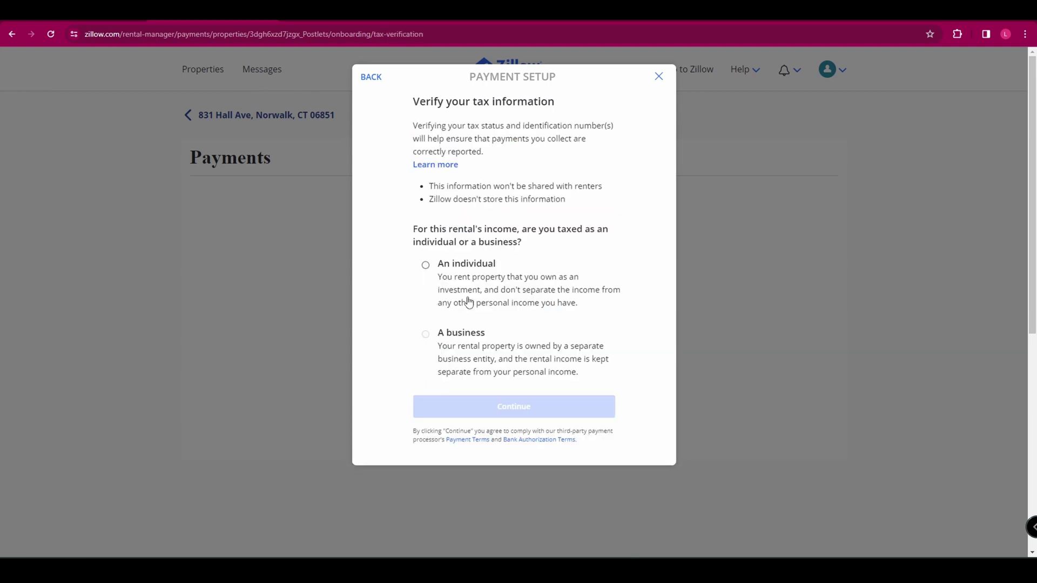
left_click(478, 285)
left_click(488, 404)
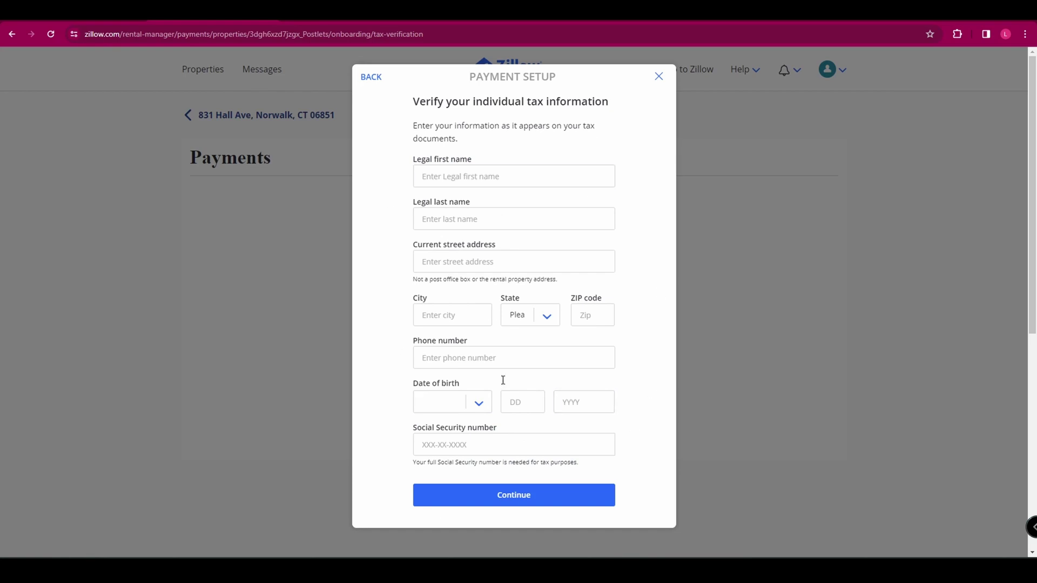
Abandon payment setup and start a new task from the Maintenance tab
left_click(658, 76)
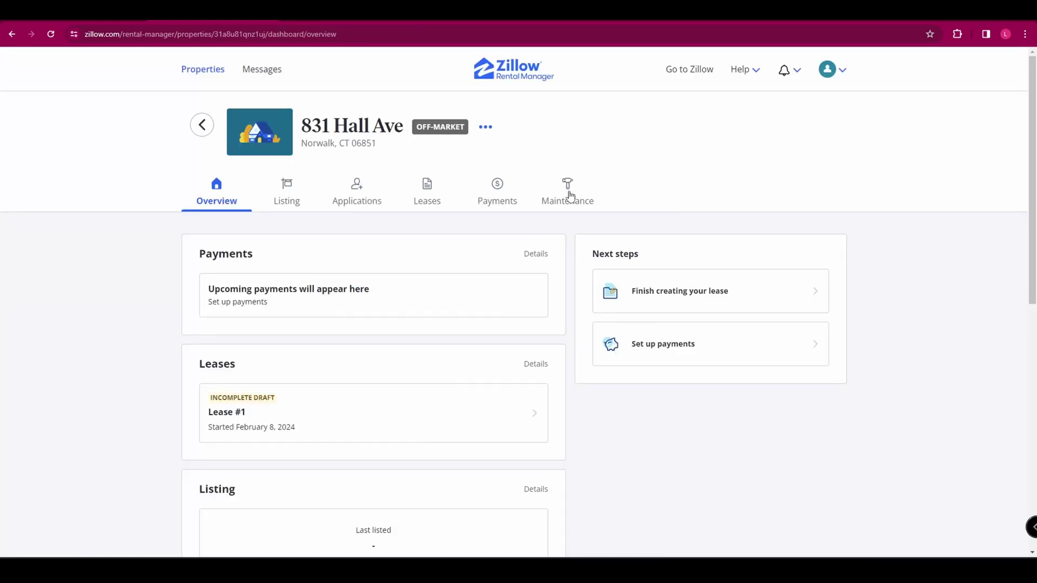
left_click(570, 202)
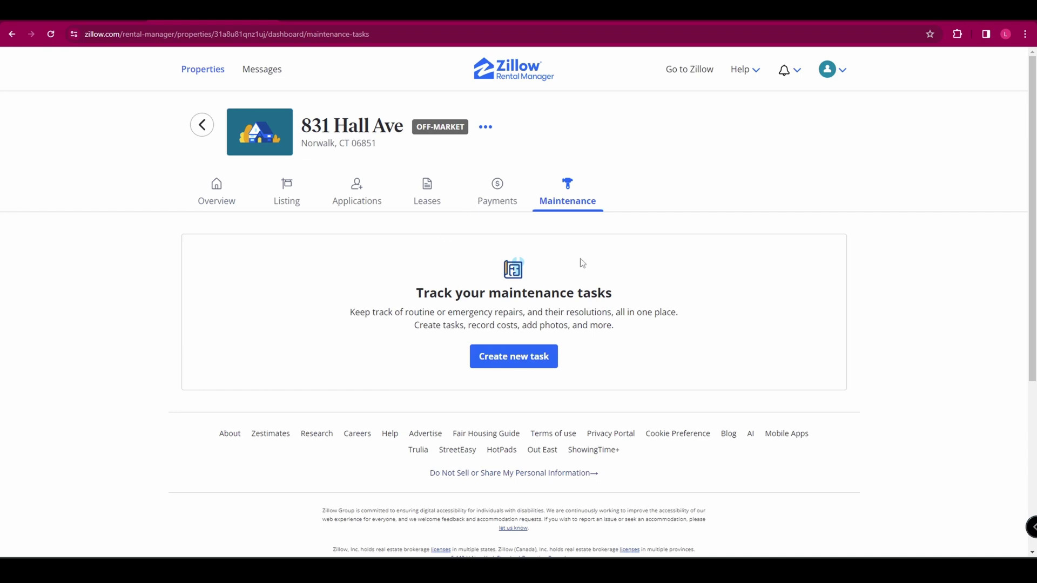
left_click(531, 363)
Set the task category to Plumbing, then discard the task
left_click(449, 215)
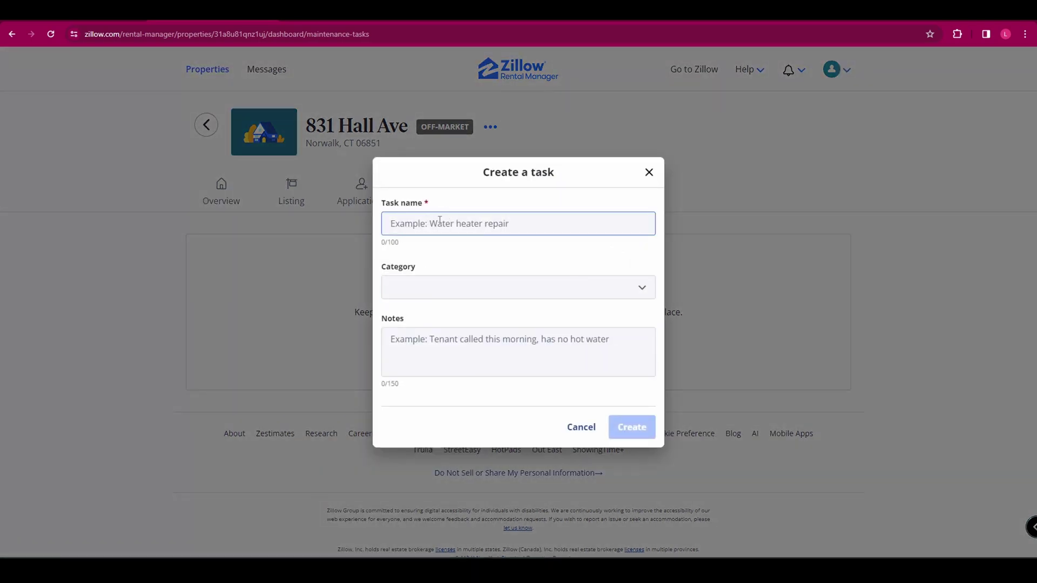
left_click(485, 188)
left_click(432, 223)
left_click(498, 286)
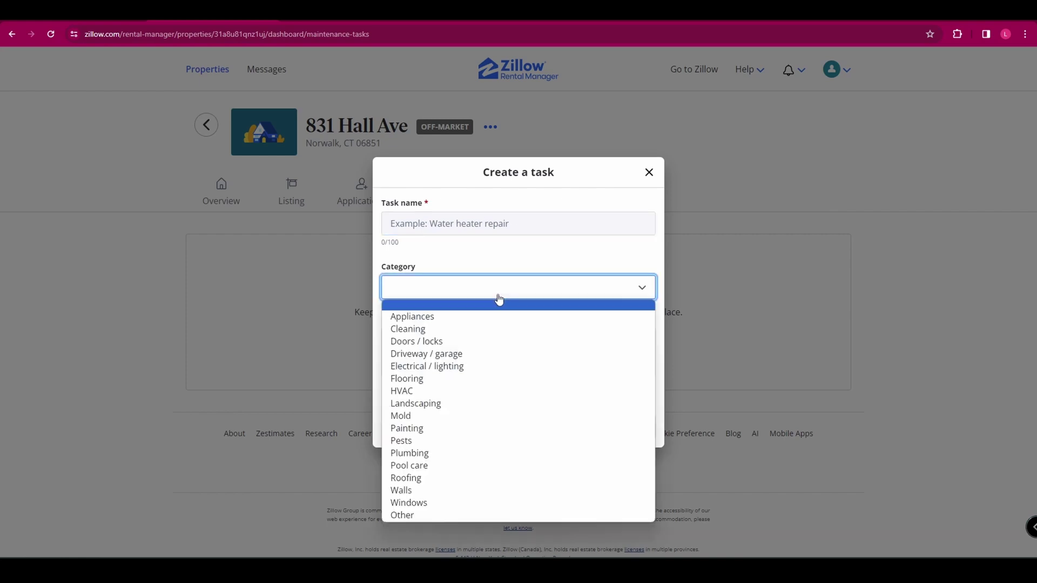
left_click(476, 453)
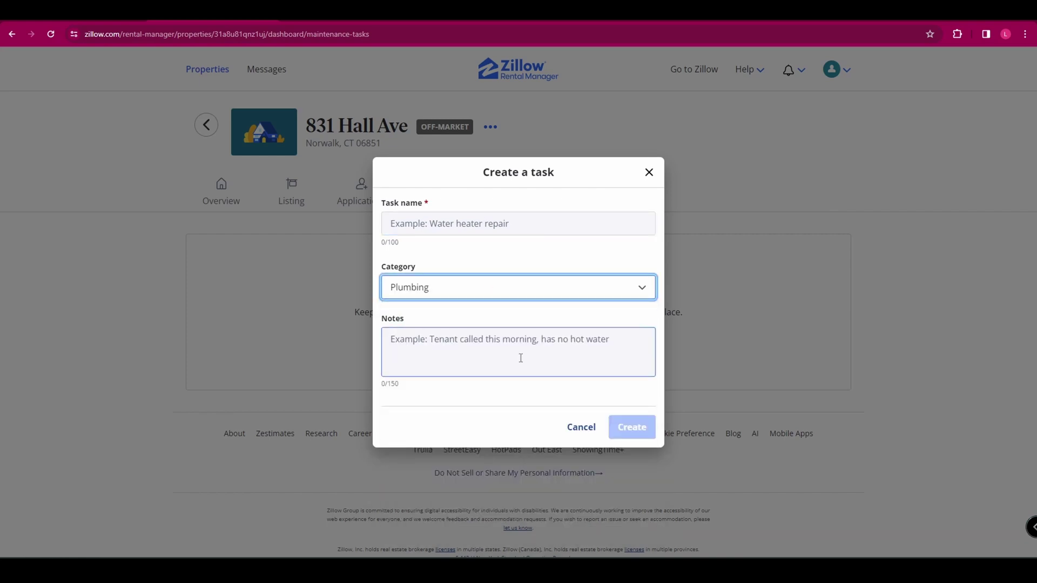
left_click(580, 427)
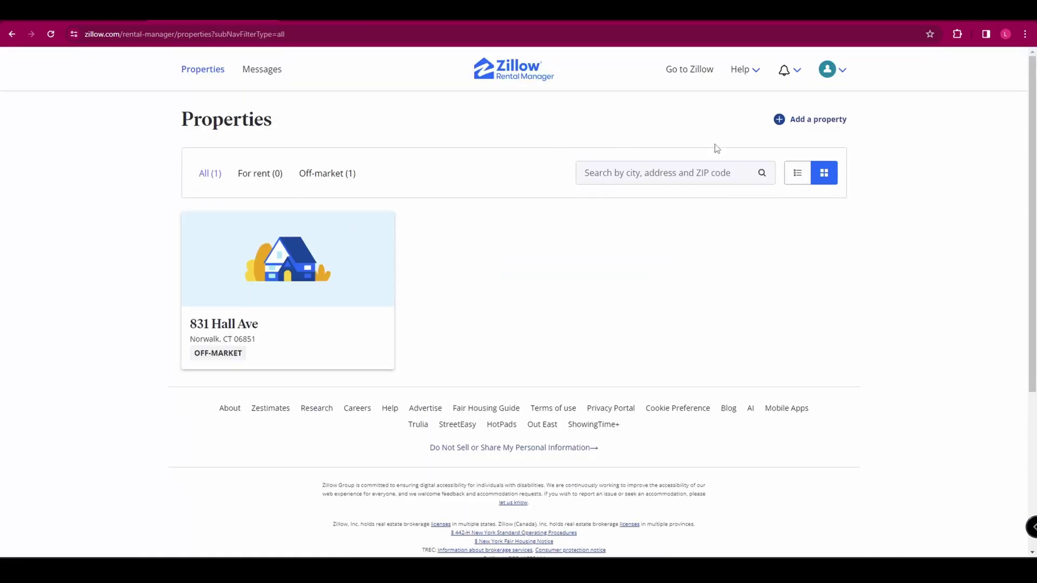
left_click(821, 120)
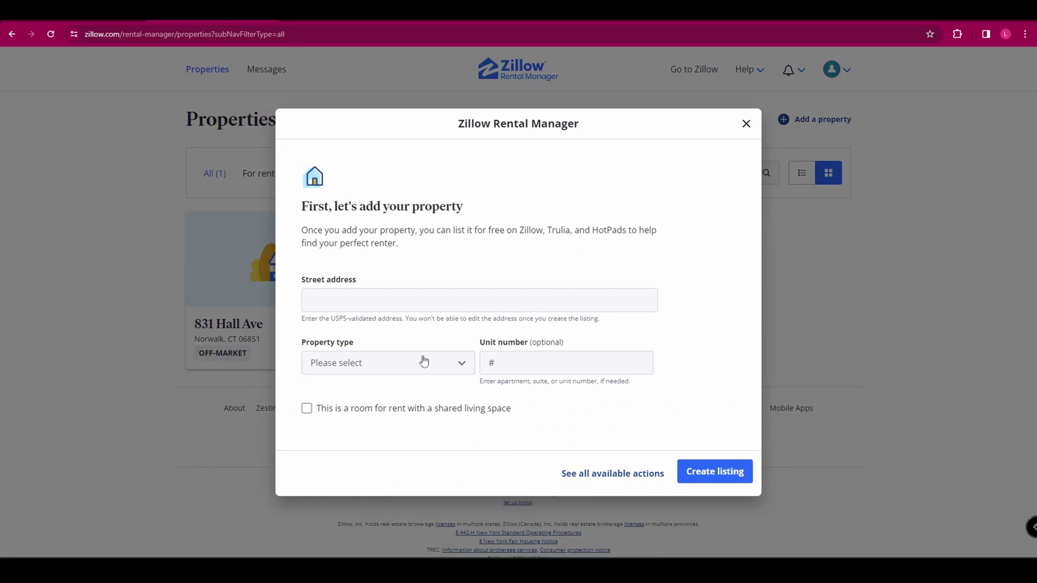
left_click(746, 124)
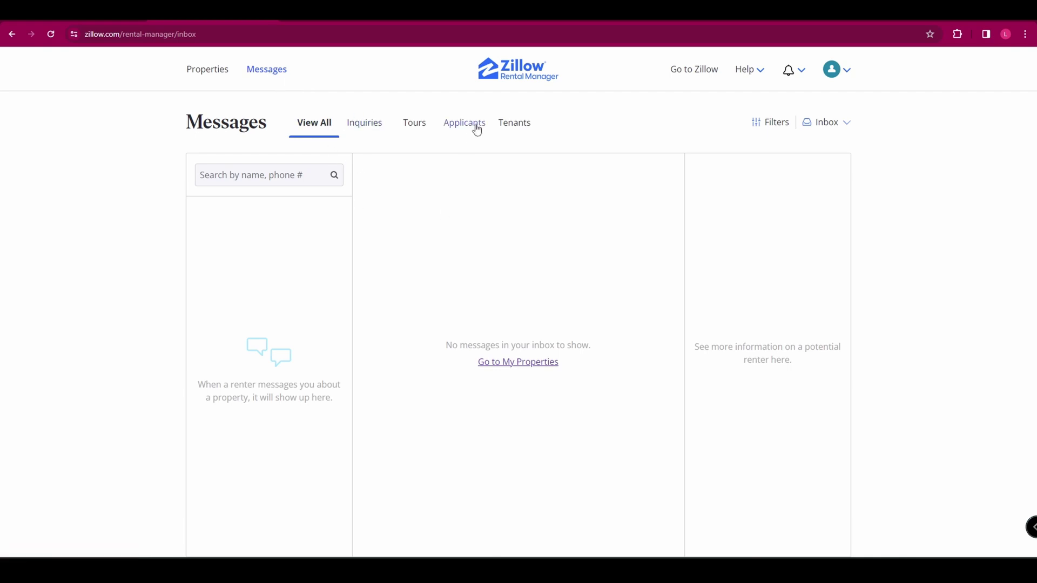
Browse the Tenants, Applicants and Inquiries message folders, ending on the empty Inquiries folder
left_click(508, 126)
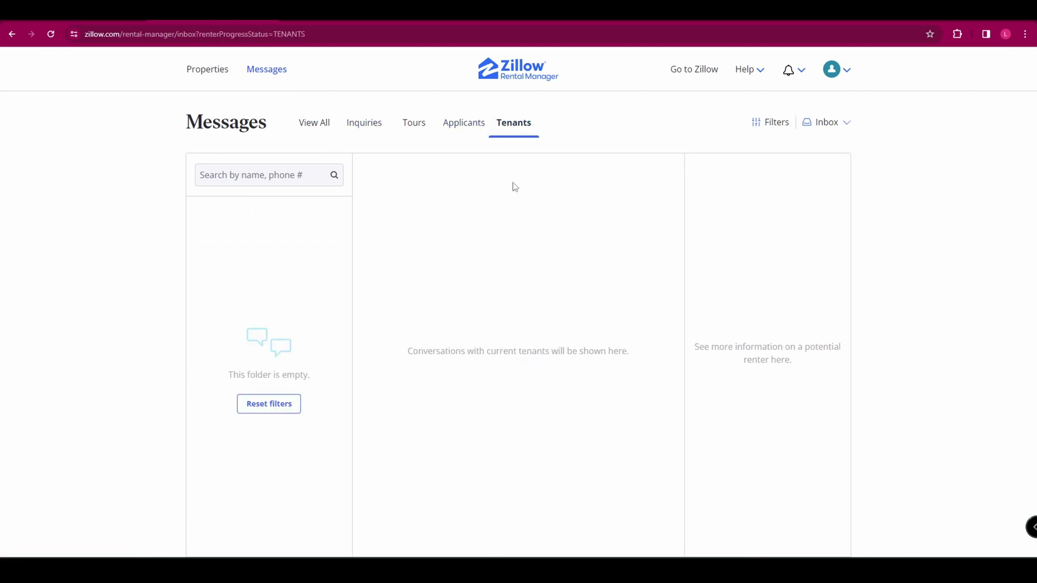
left_click(467, 129)
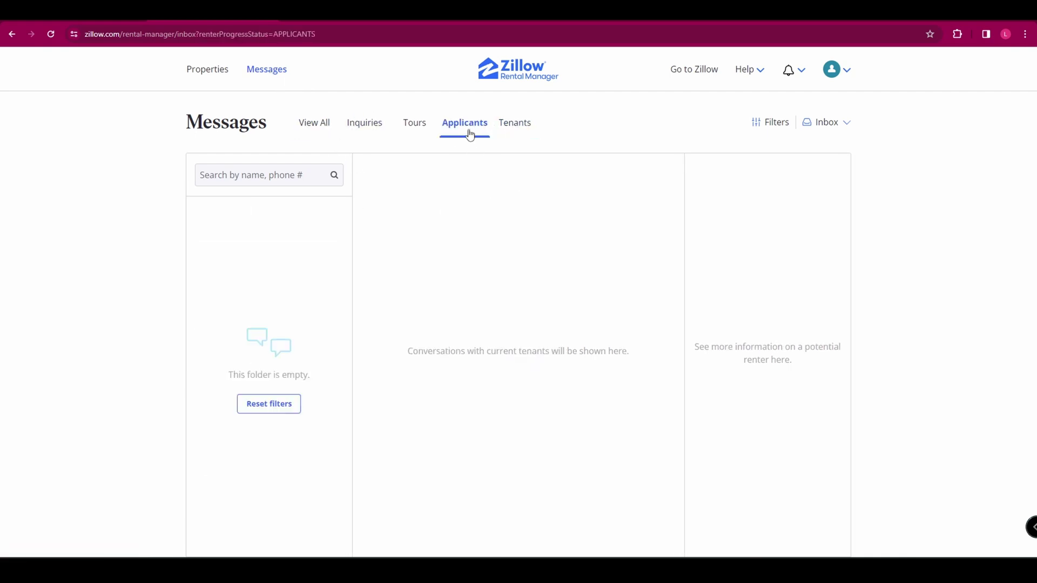
left_click(372, 133)
left_click(214, 74)
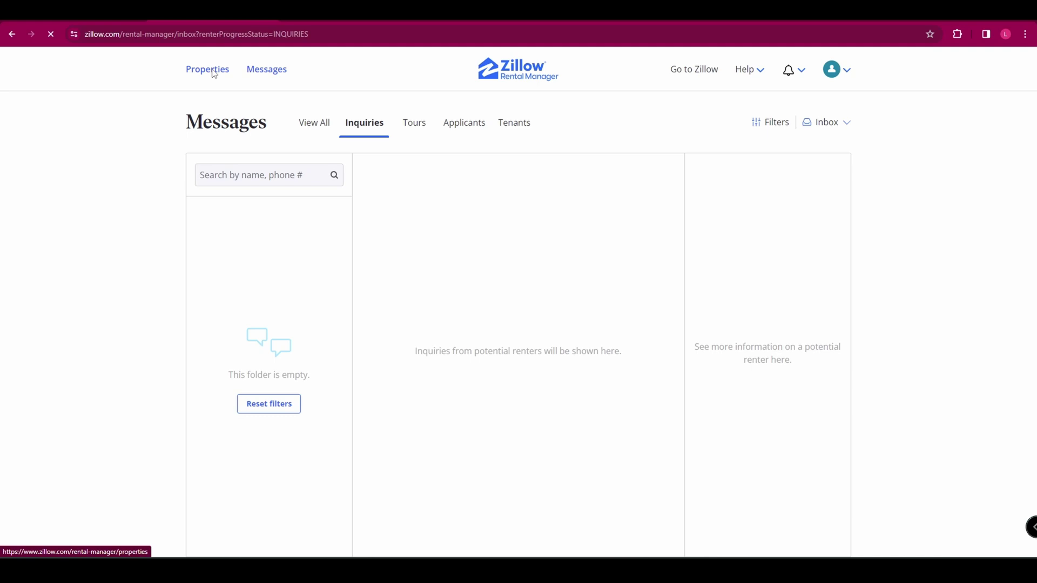